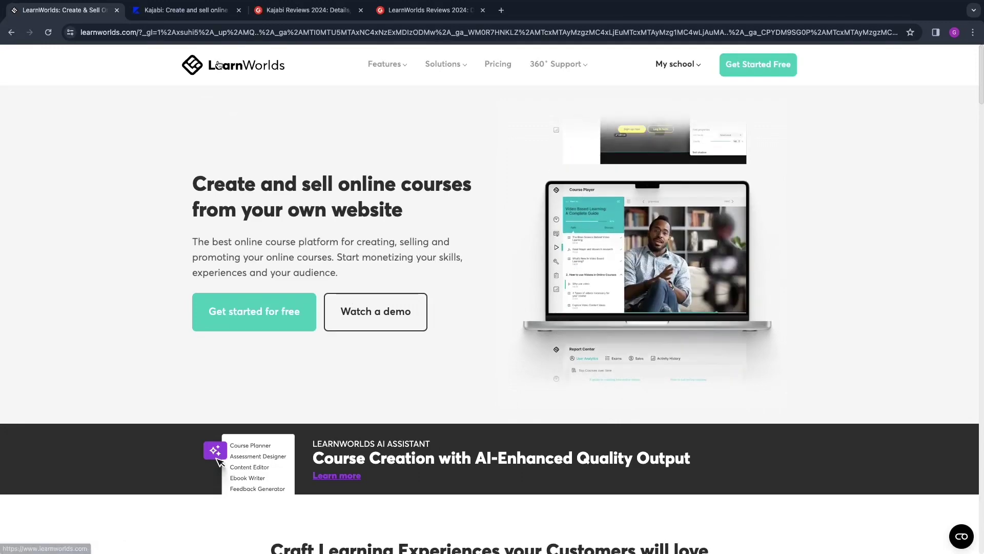
Glance at the Kajabi homepage, then return to LearnWorlds to review its Features menu.
left_click(229, 12)
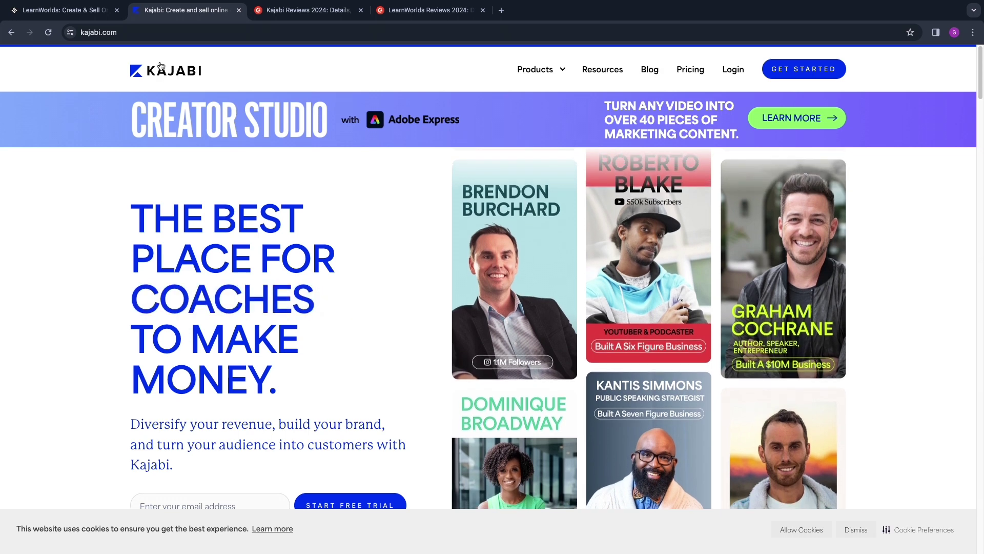
left_click(65, 10)
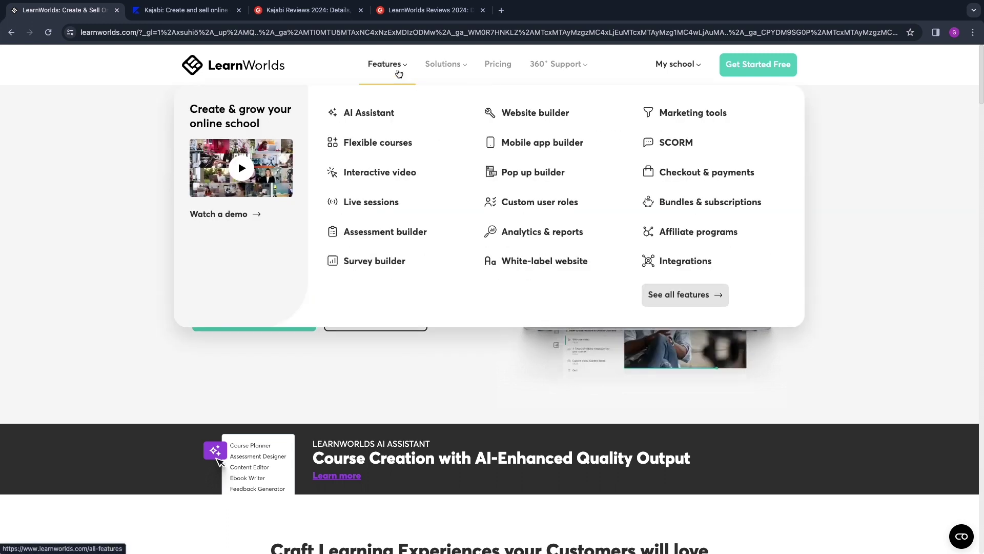
mouse_move(387, 64)
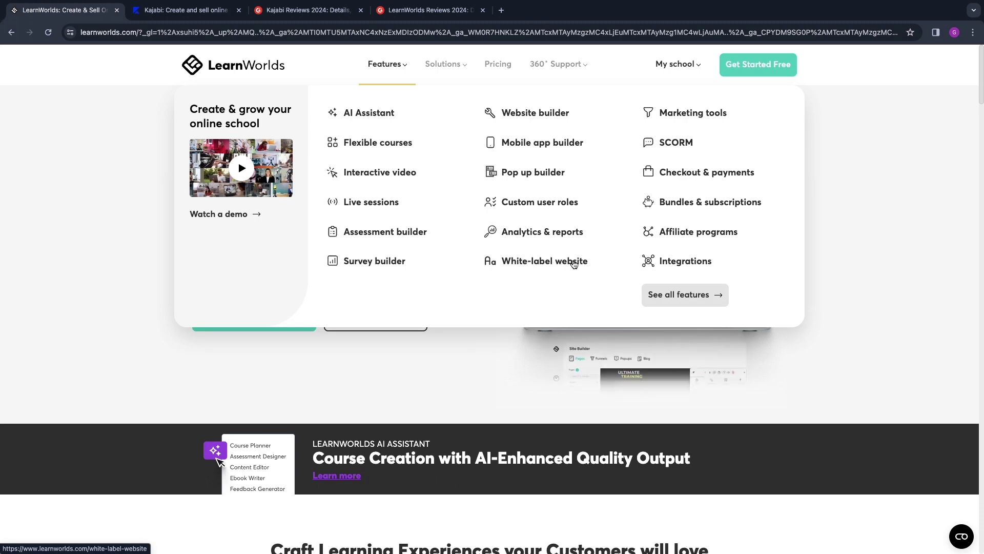
View Kajabi's Products overview, dismiss its cookie notice, and return to the LearnWorlds homepage.
left_click(184, 10)
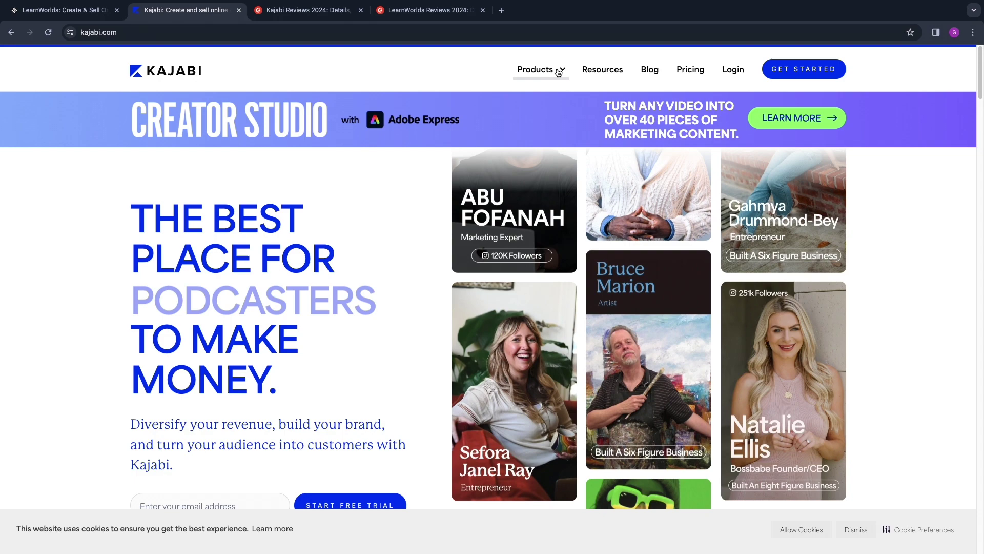
left_click(556, 73)
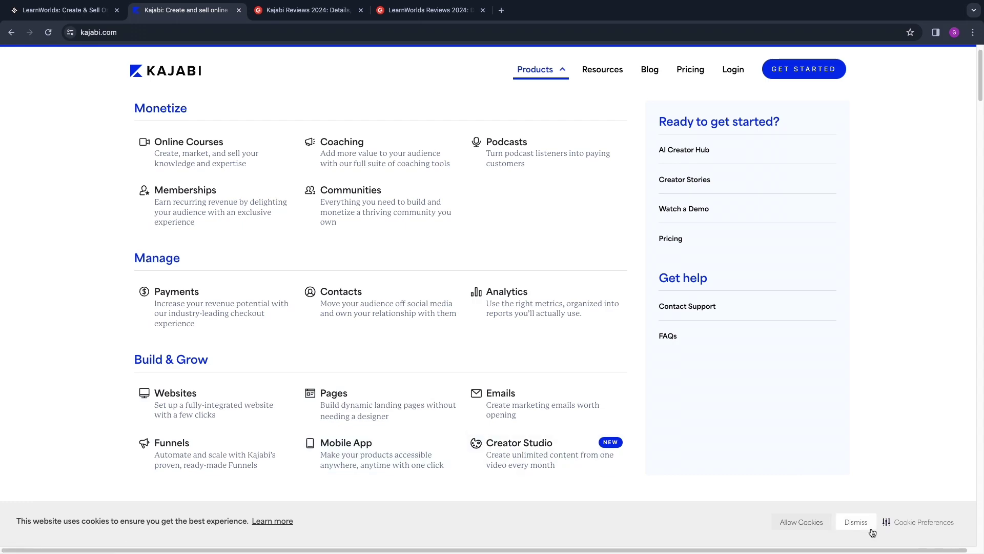
left_click(857, 522)
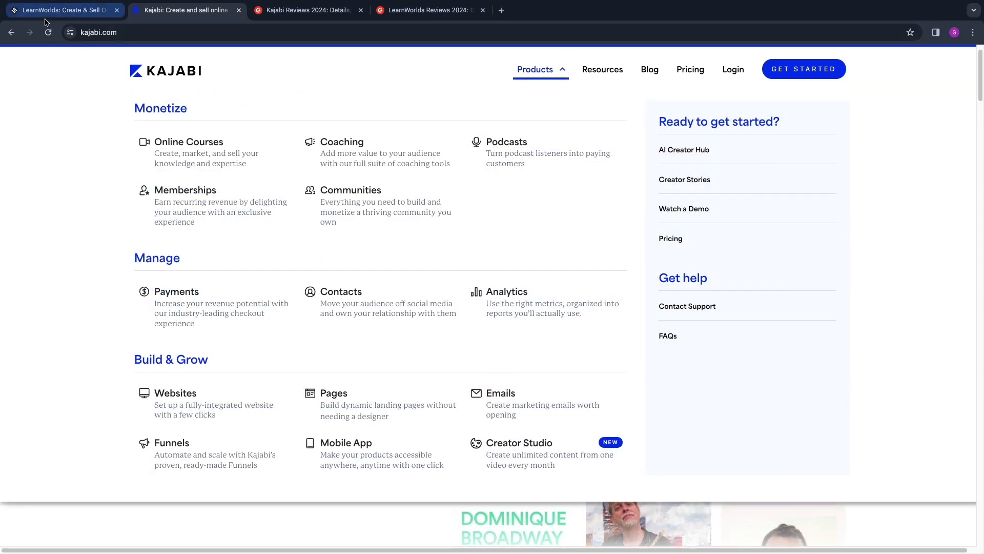
left_click(45, 16)
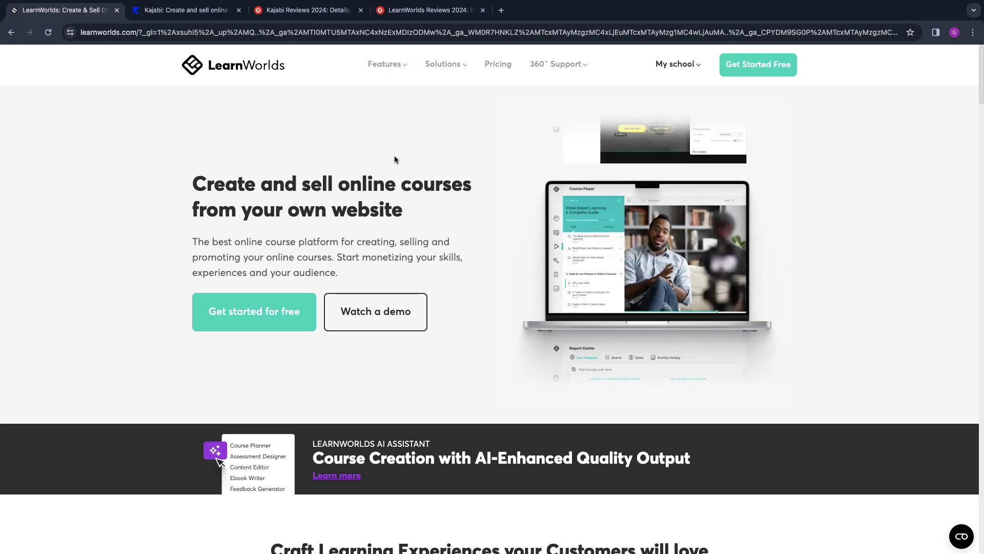
Flip between the Kajabi and LearnWorlds homepages to compare them side by side.
key("ctrl+Tab")
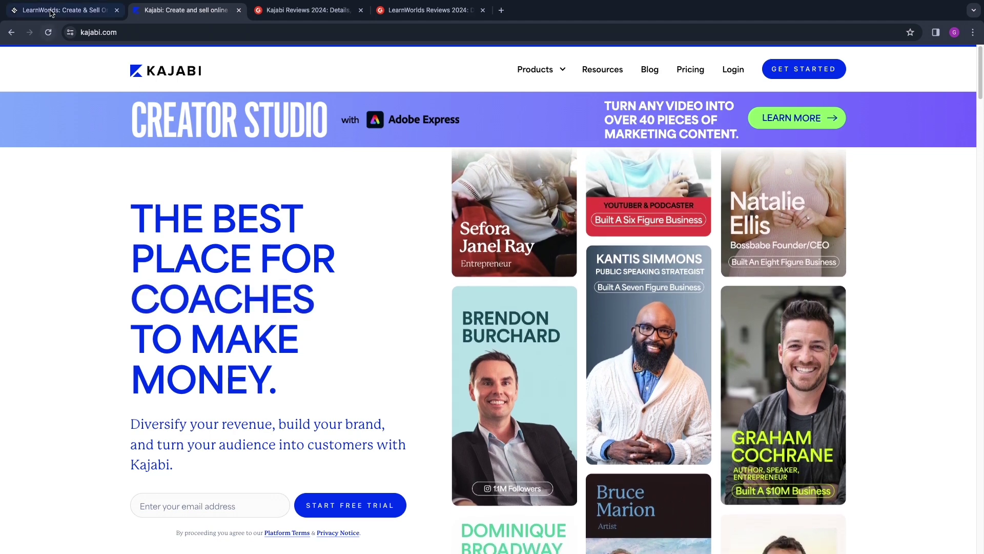
key("ctrl+shift+Tab")
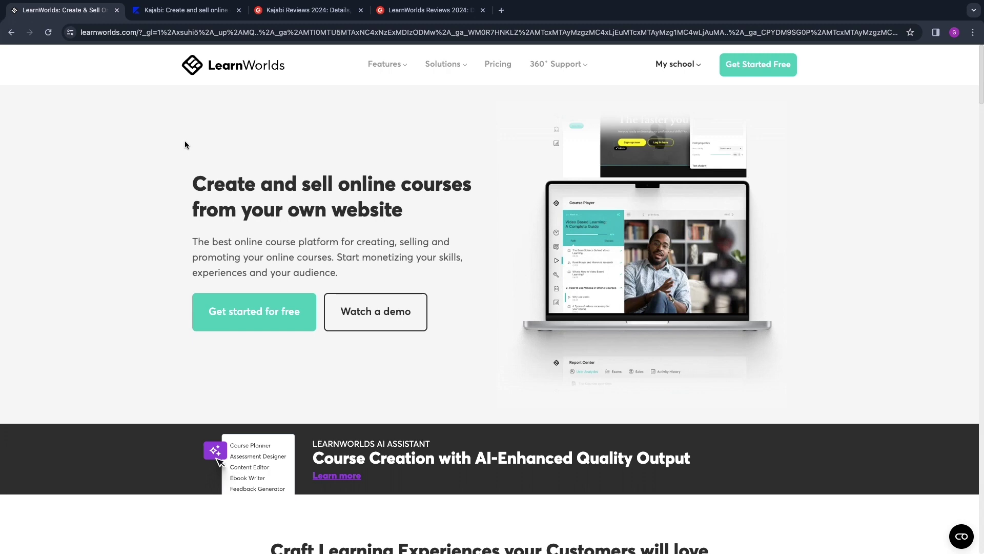
left_click(185, 10)
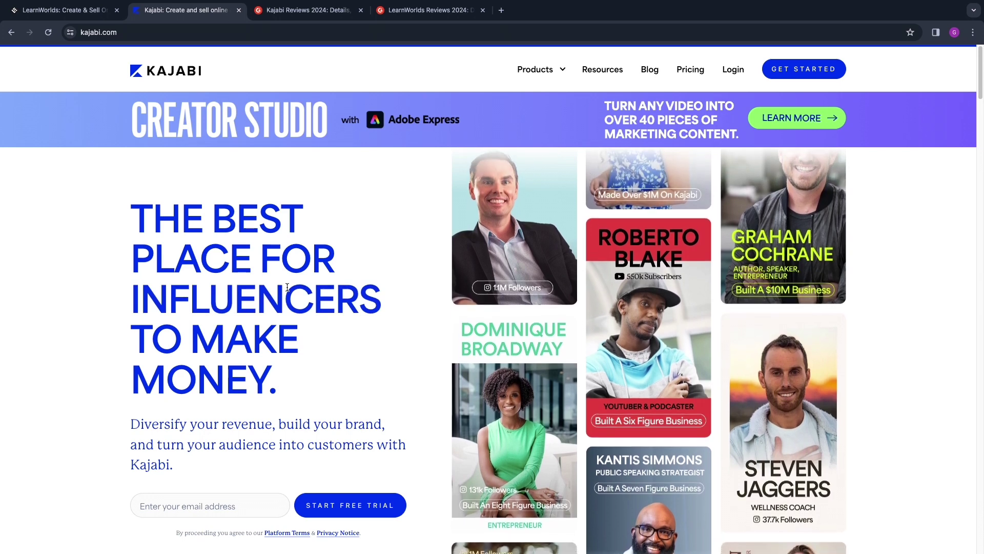
scroll(256, 408, "down", 1)
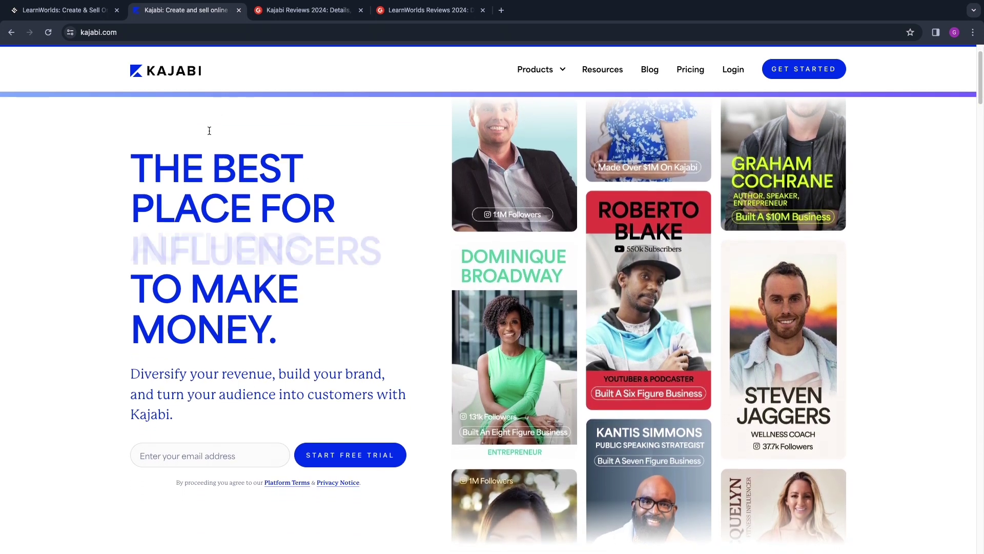
left_click(70, 11)
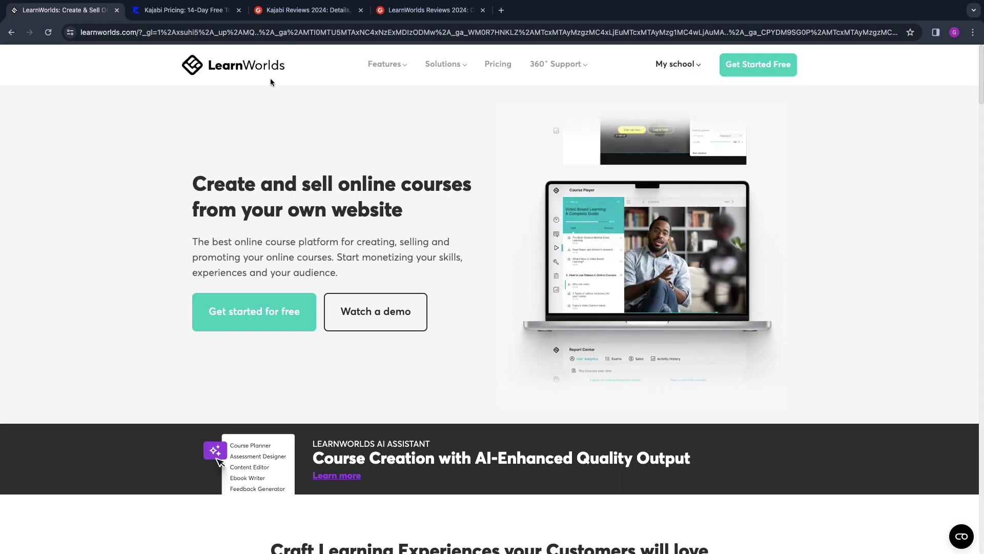
left_click(185, 11)
left_click(157, 75)
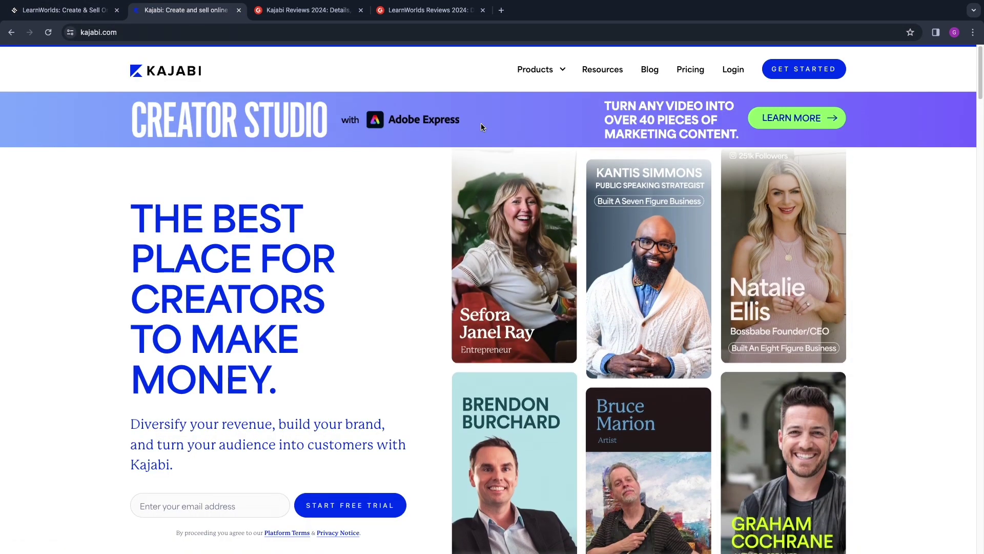
key("ctrl+1")
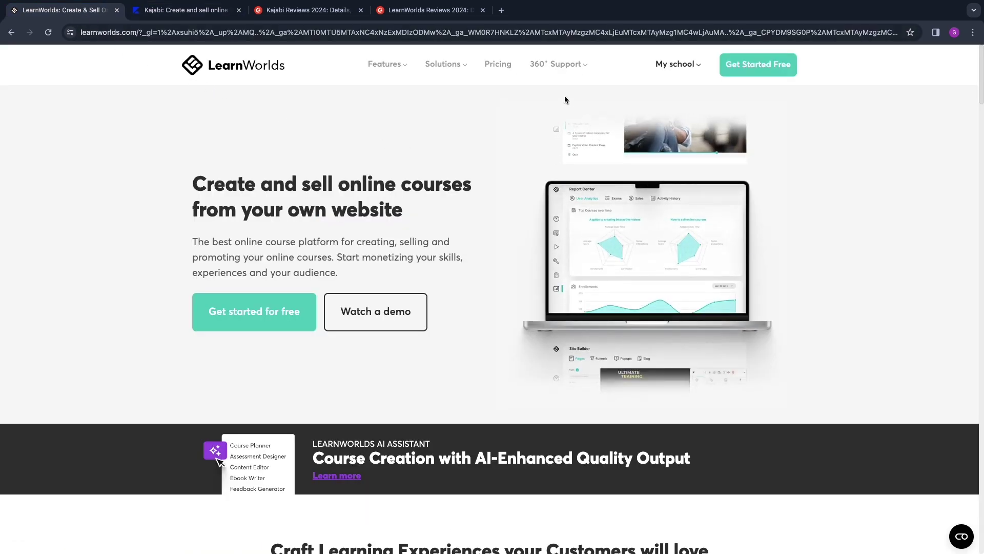
Bring up the LearnWorlds pricing plans and switch to the Kajabi site.
left_click(499, 66)
left_click(204, 11)
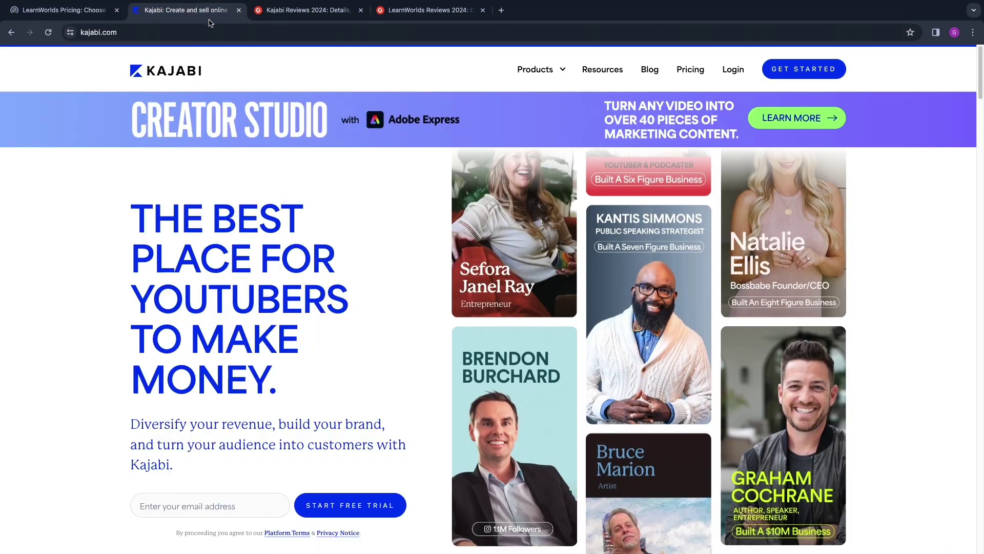
Show Kajabi's plans billed monthly: Basic $149, Growth $199, Pro $399.
left_click(691, 69)
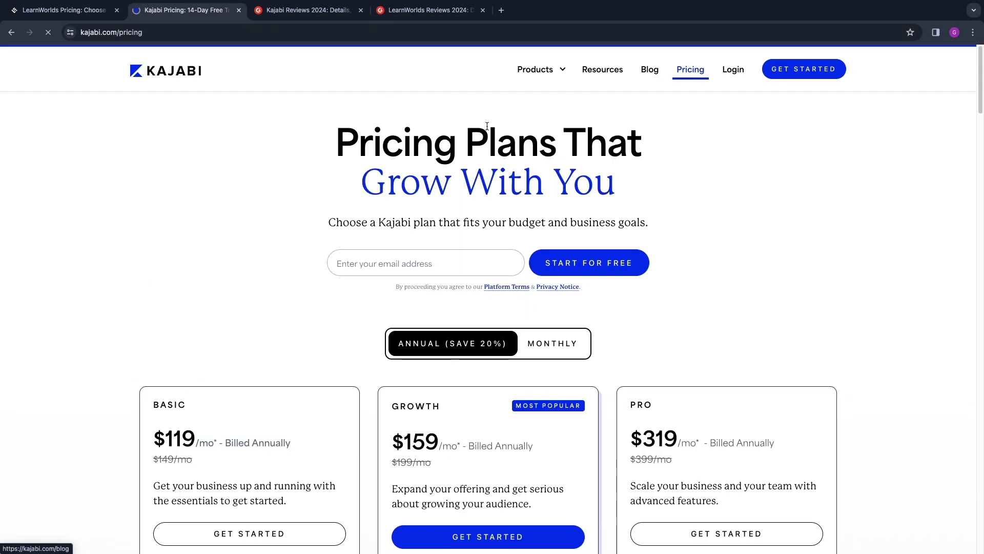
scroll(290, 349, "down", 1)
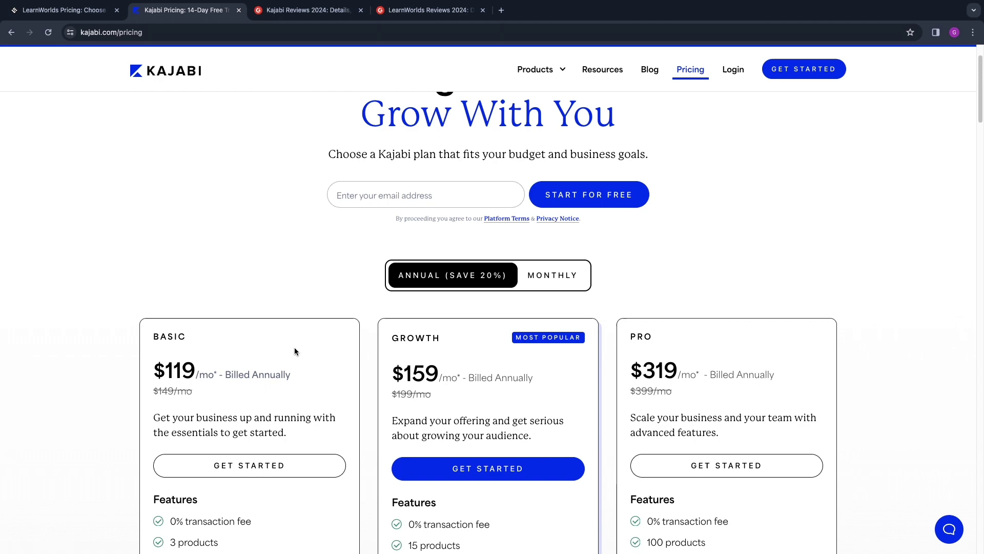
left_click(92, 10)
scroll(248, 301, "down", 2)
scroll(258, 295, "up", 1)
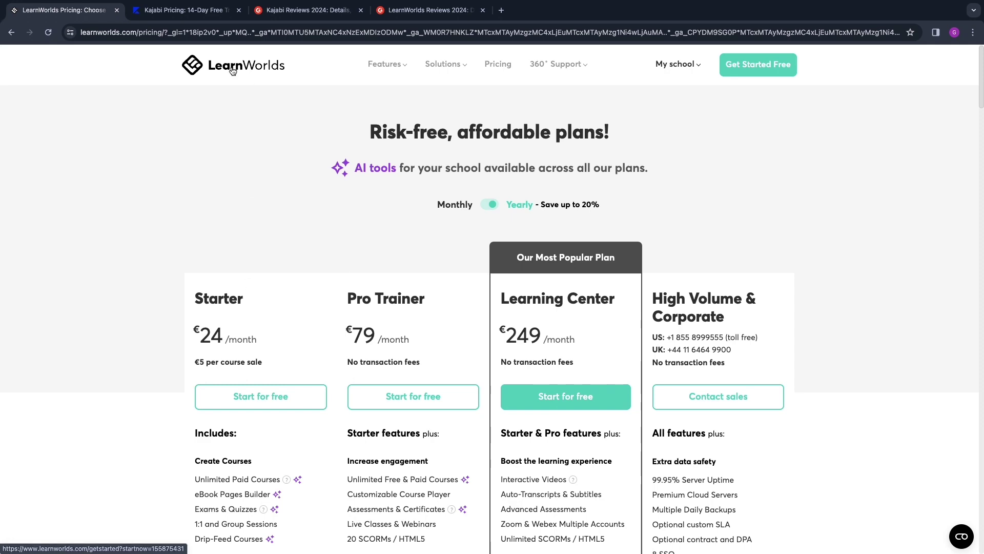
left_click(185, 16)
scroll(217, 294, "down", 2)
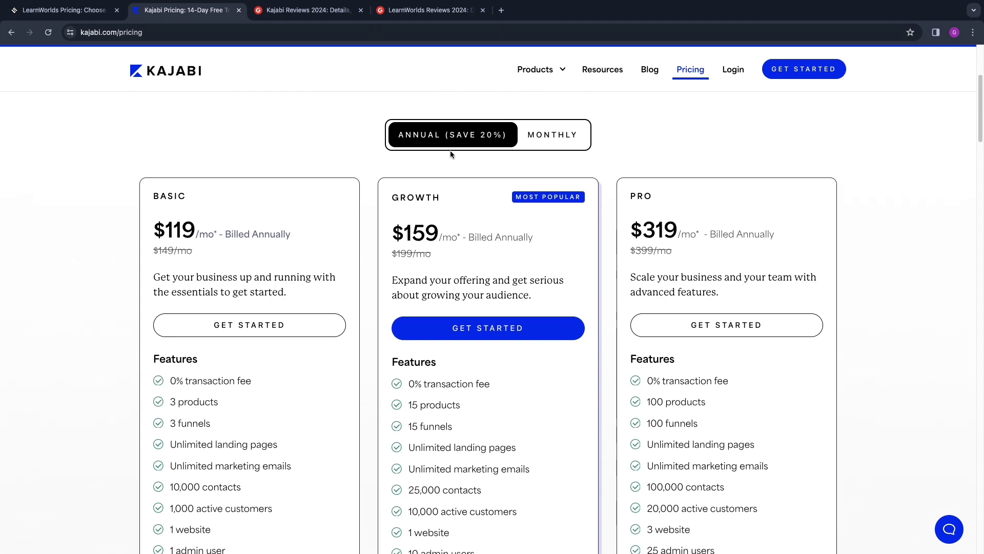
scroll(450, 155, "up", 2)
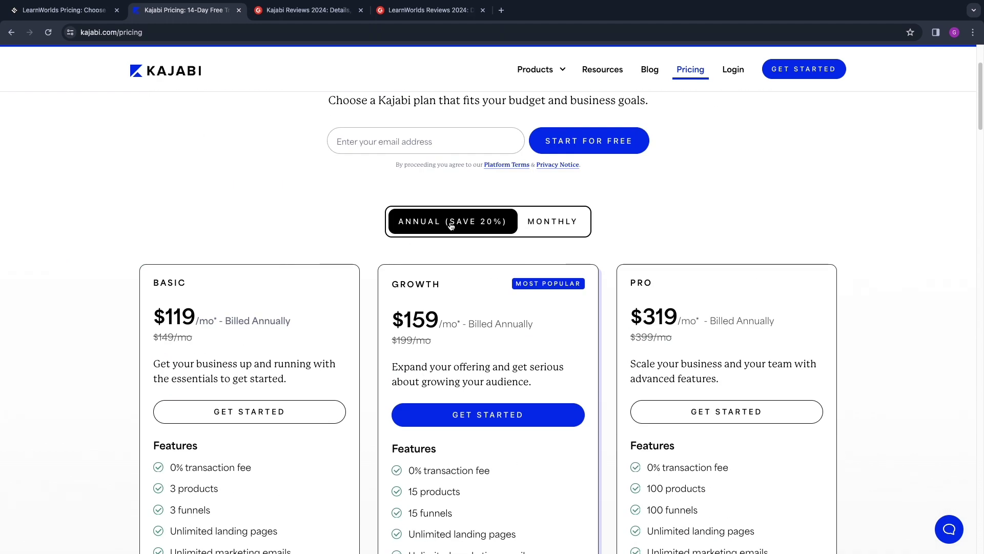
scroll(500, 231, "down", 1)
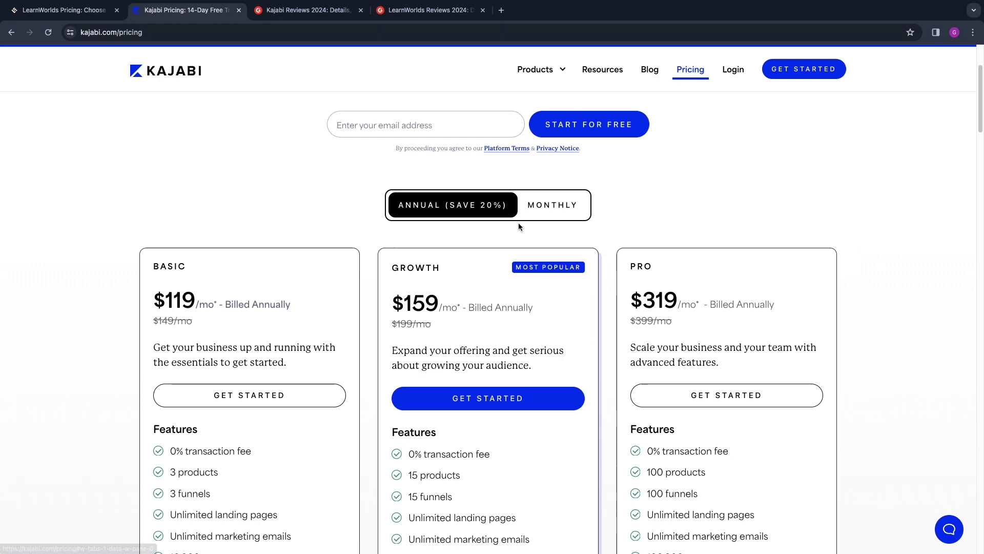
left_click(540, 214)
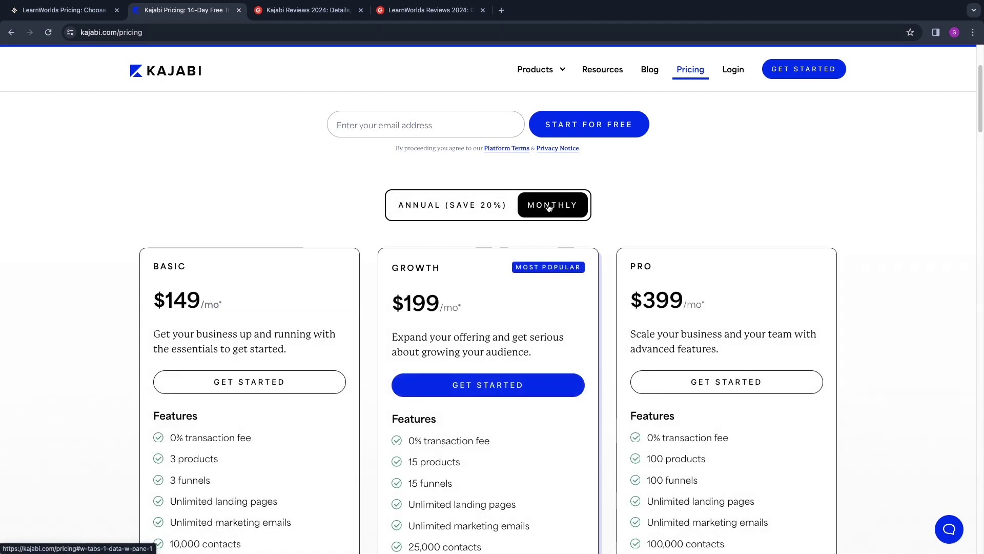
left_click(484, 208)
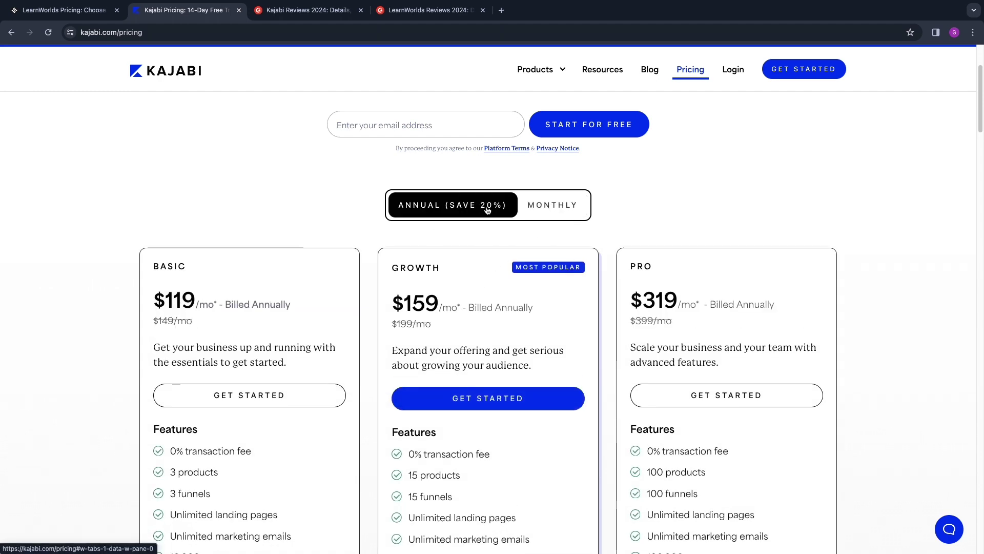
left_click(567, 214)
scroll(567, 221, "down", 2)
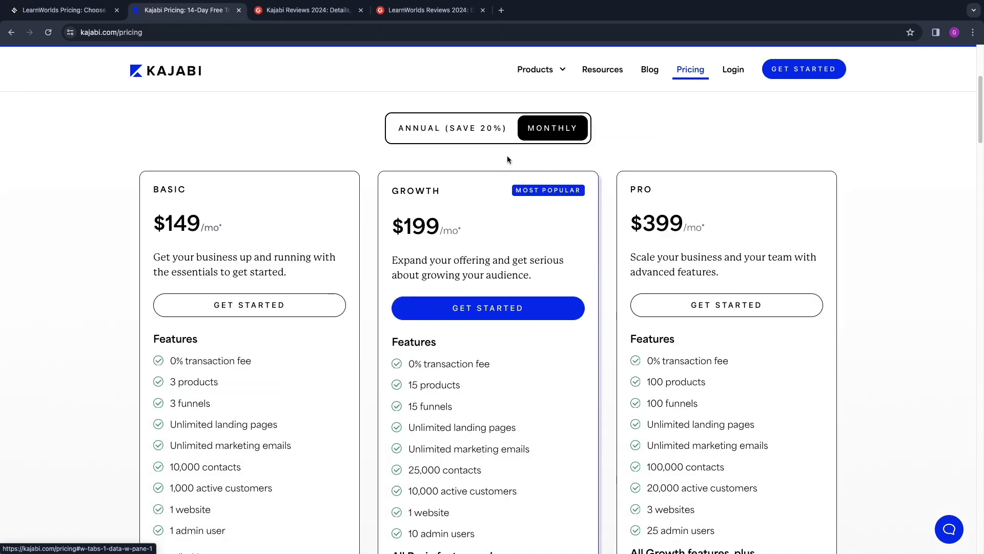
Highlight the Basic $149 and Pro $399 prices and the Basic plan's 0% transaction fee.
left_click_drag(156, 222, 208, 225)
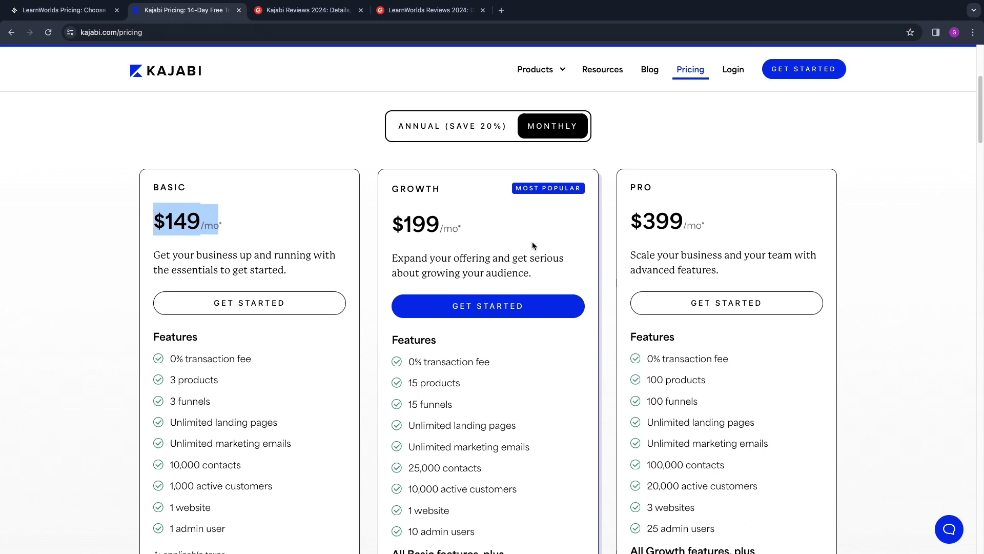
left_click_drag(632, 222, 699, 224)
scroll(737, 266, "down", 1)
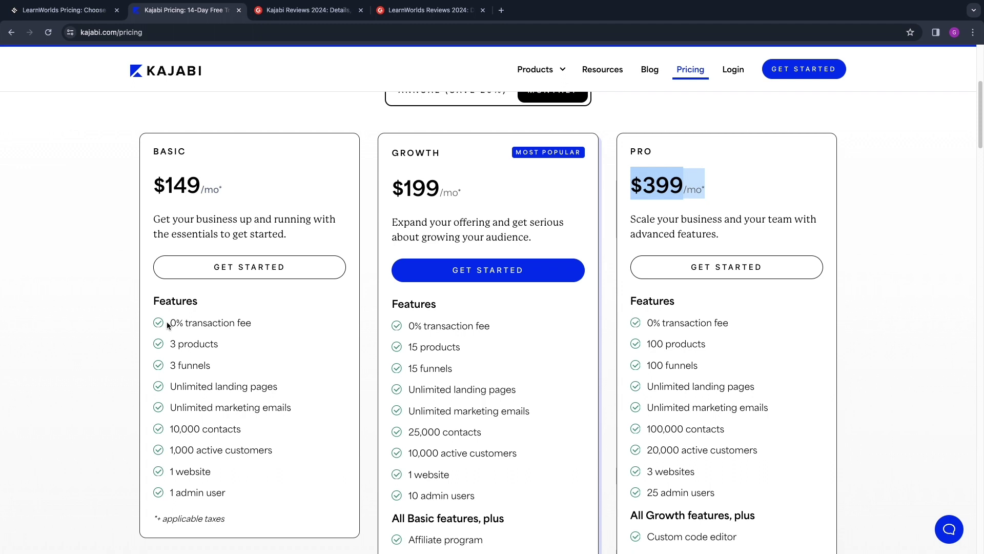
left_click_drag(167, 322, 275, 330)
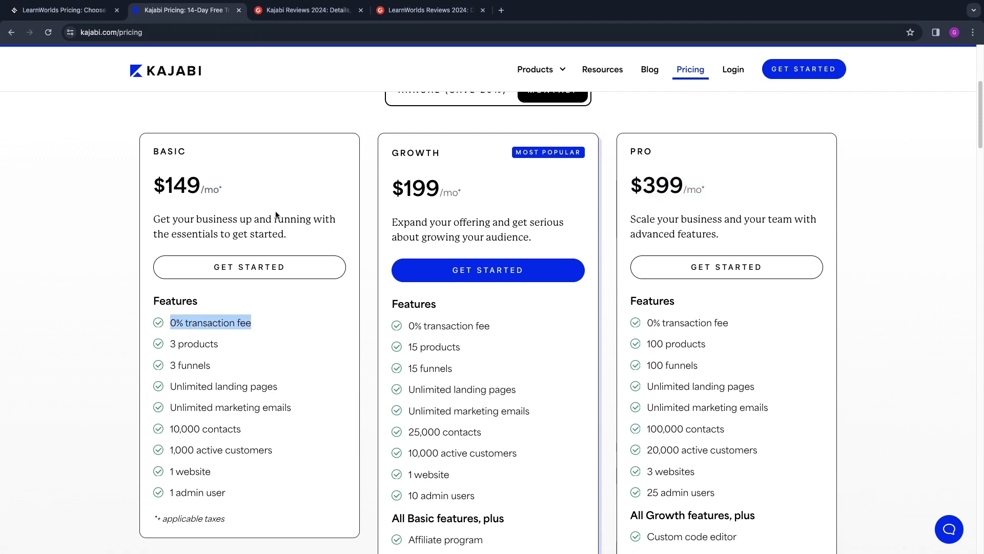
left_click(104, 287)
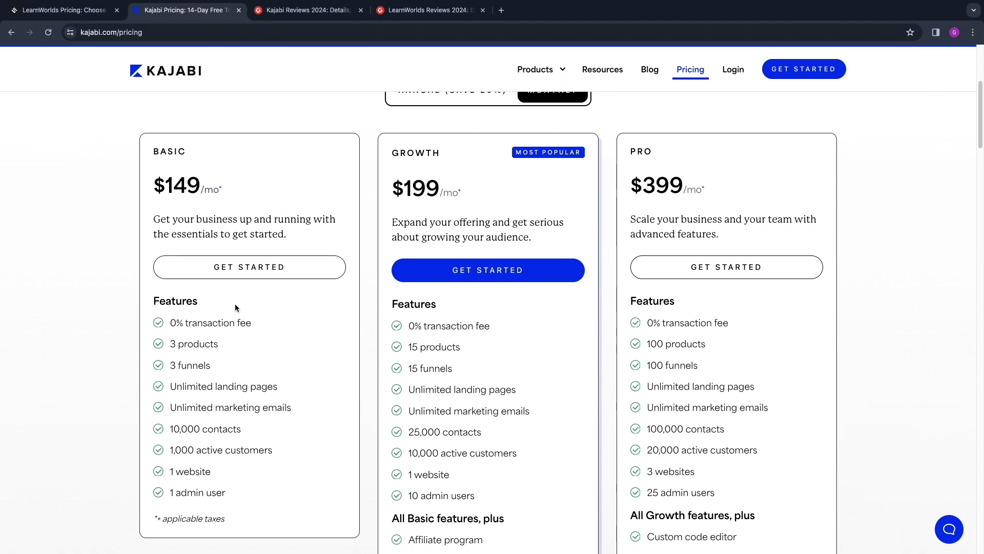
scroll(388, 397, "down", 3)
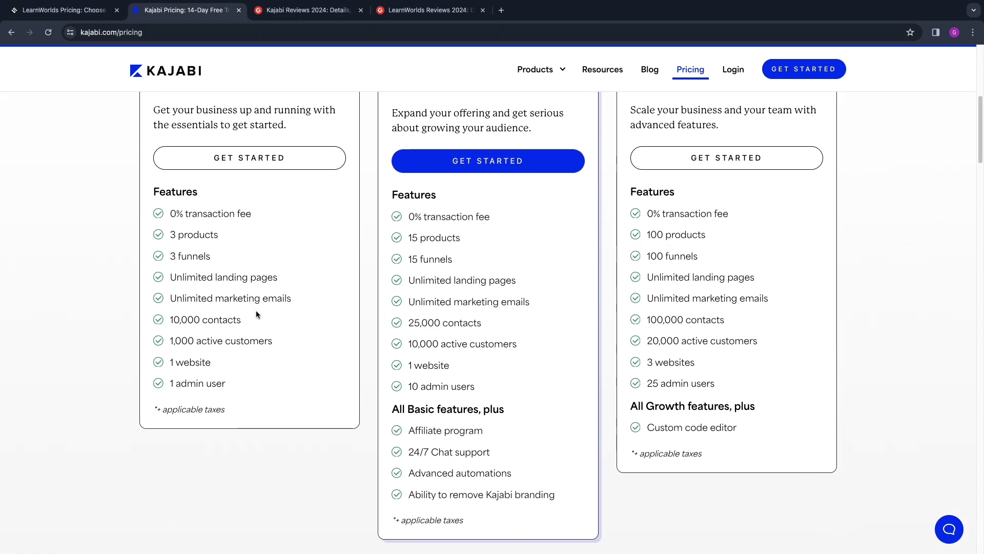
scroll(457, 462, "up", 5)
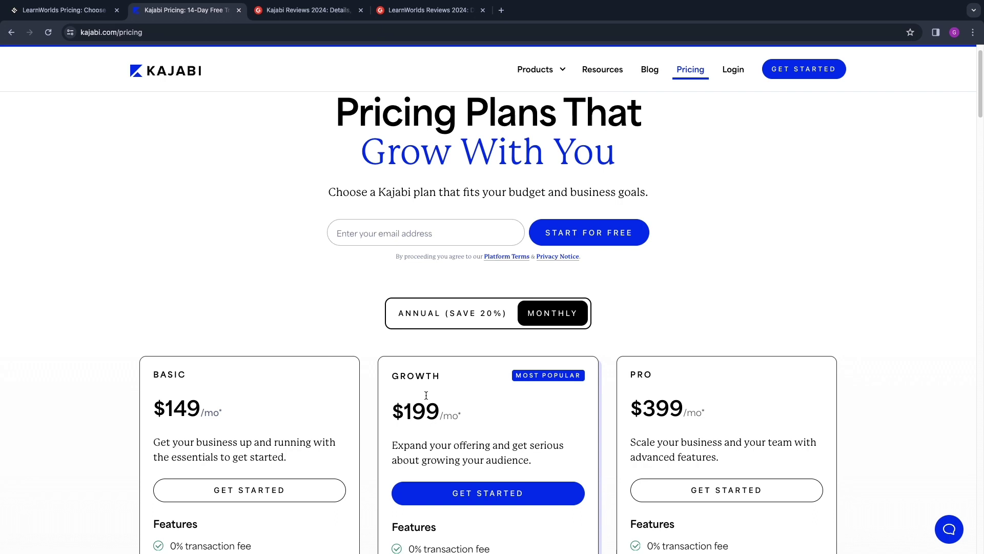
scroll(159, 297, "down", 2)
left_click_drag(157, 305, 213, 311)
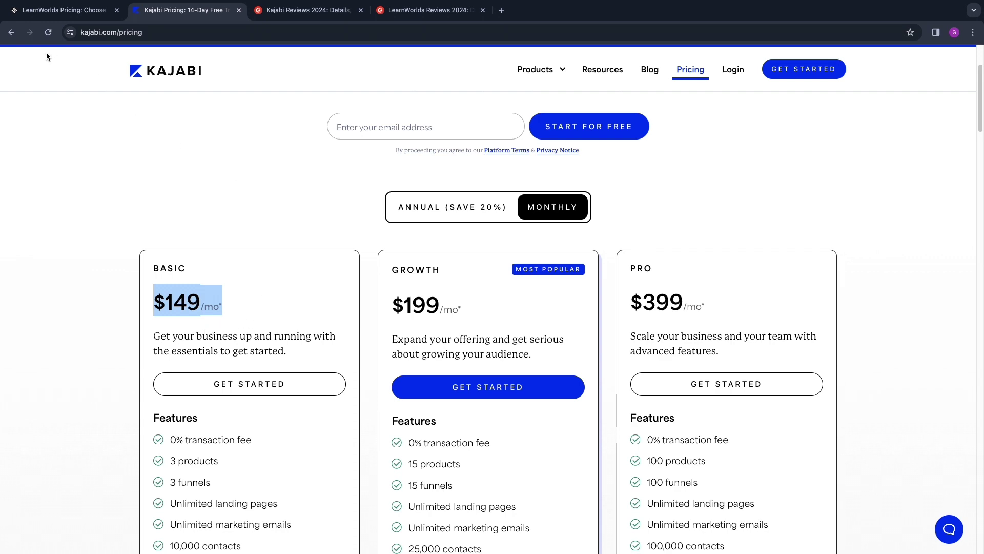
Switch to the LearnWorlds pricing page listing Starter €24, Pro Trainer €79 and Learning Center €249.
left_click(144, 103)
left_click(56, 13)
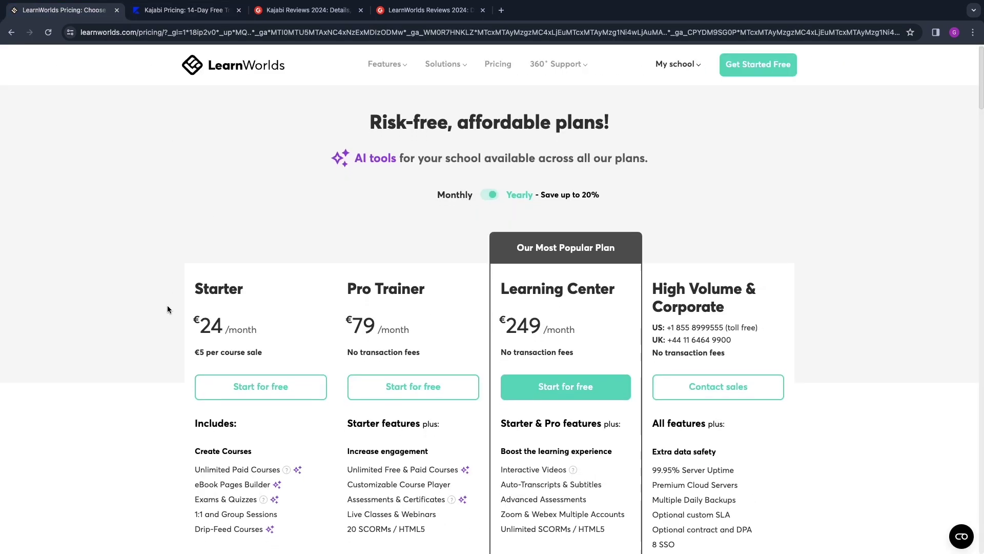
scroll(167, 306, "down", 3)
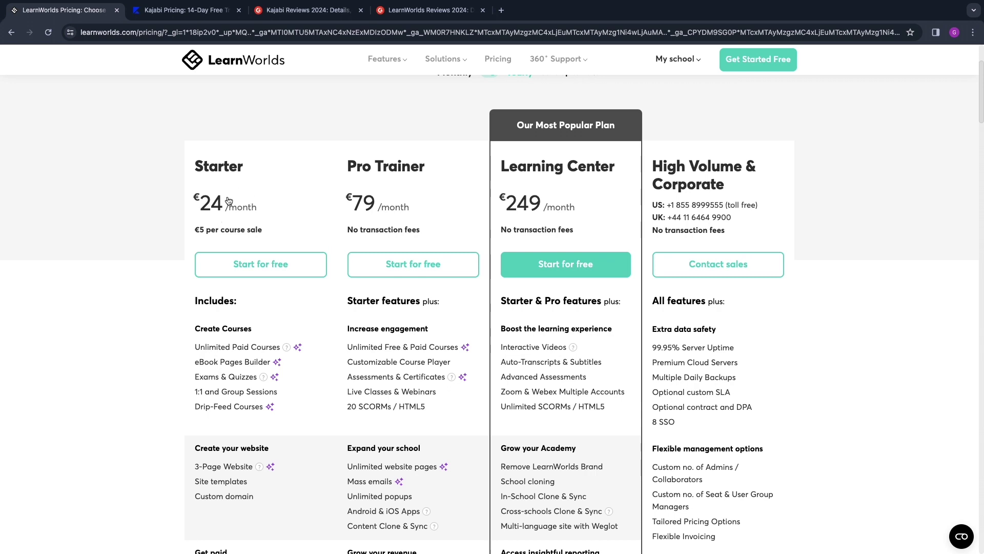
left_click_drag(206, 210, 206, 216)
scroll(231, 195, "down", 1)
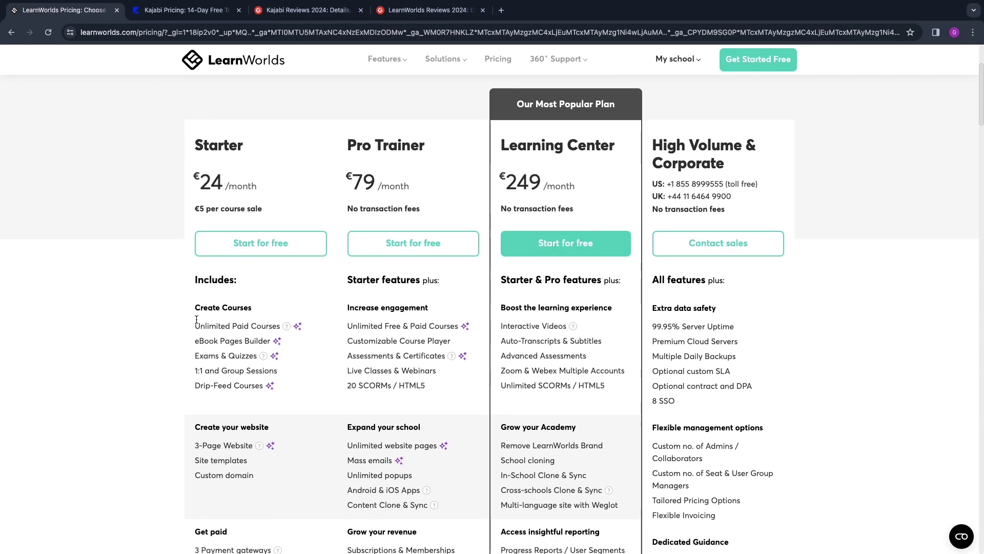
scroll(173, 463, "down", 3)
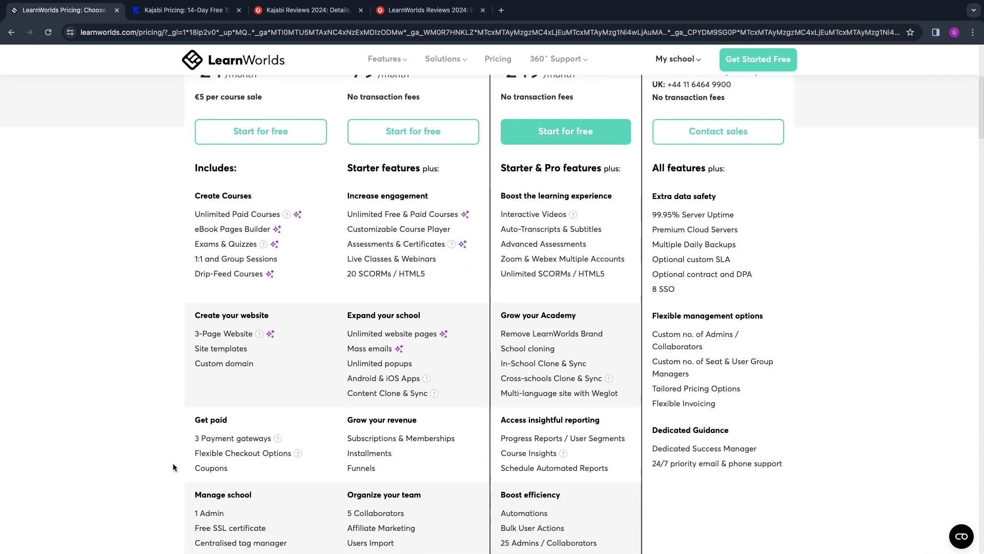
scroll(231, 393, "down", 2)
scroll(255, 389, "down", 3)
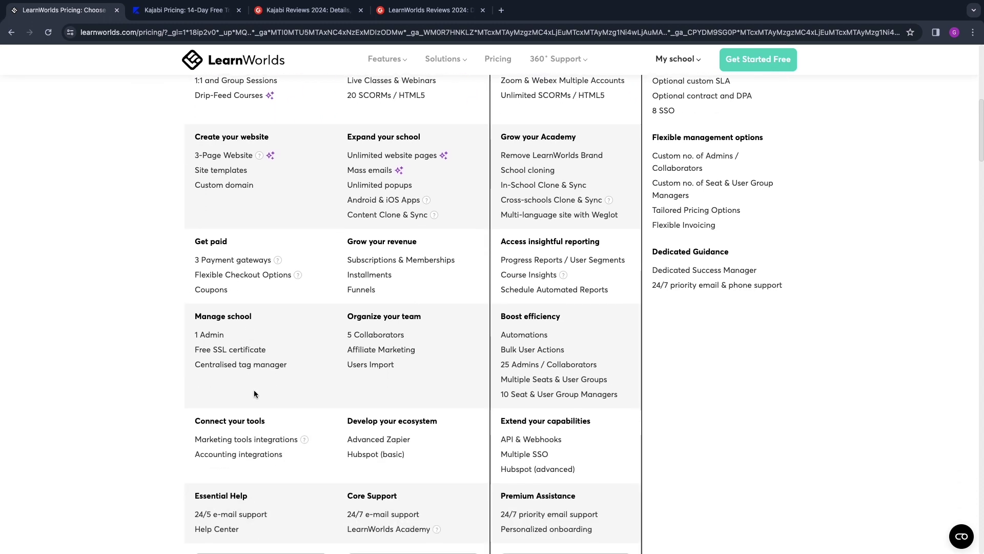
scroll(256, 402, "down", 1)
scroll(256, 307, "up", 6)
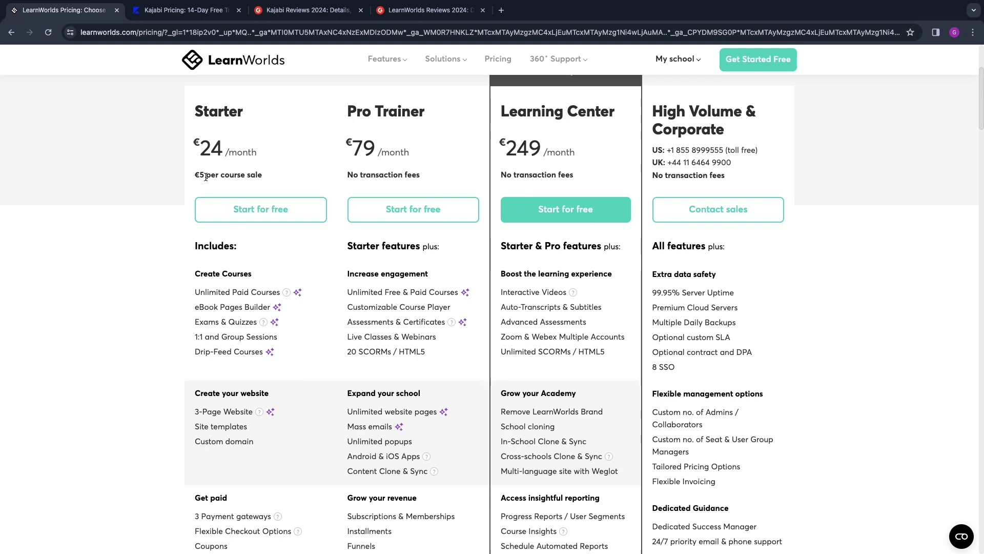
scroll(308, 231, "up", 2)
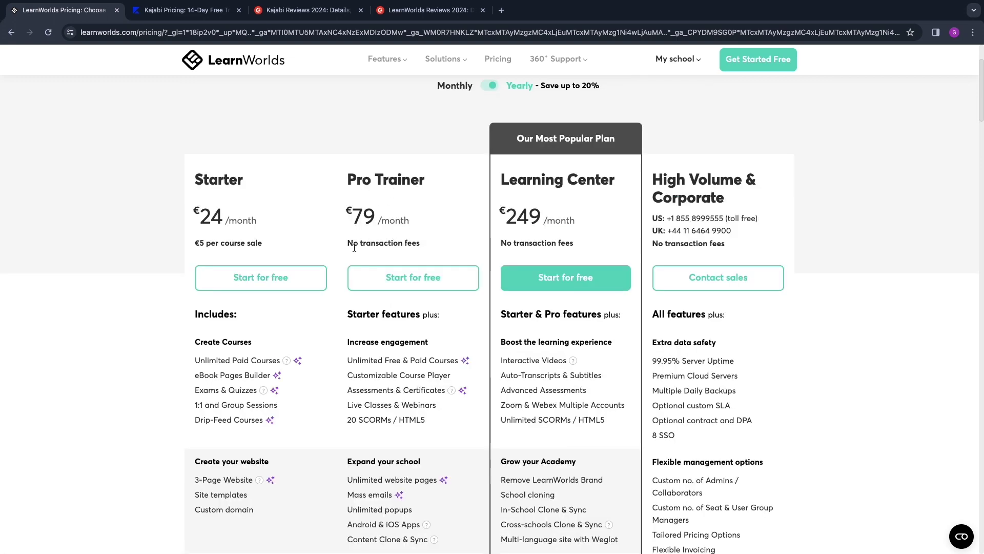
scroll(335, 340, "down", 1)
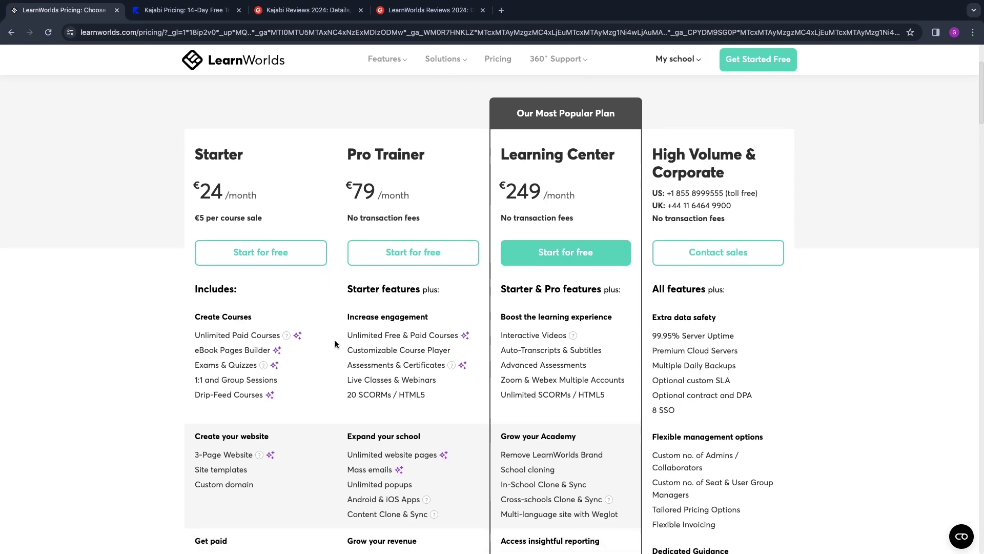
scroll(369, 362, "down", 1)
scroll(392, 381, "down", 3)
scroll(392, 381, "up", 1)
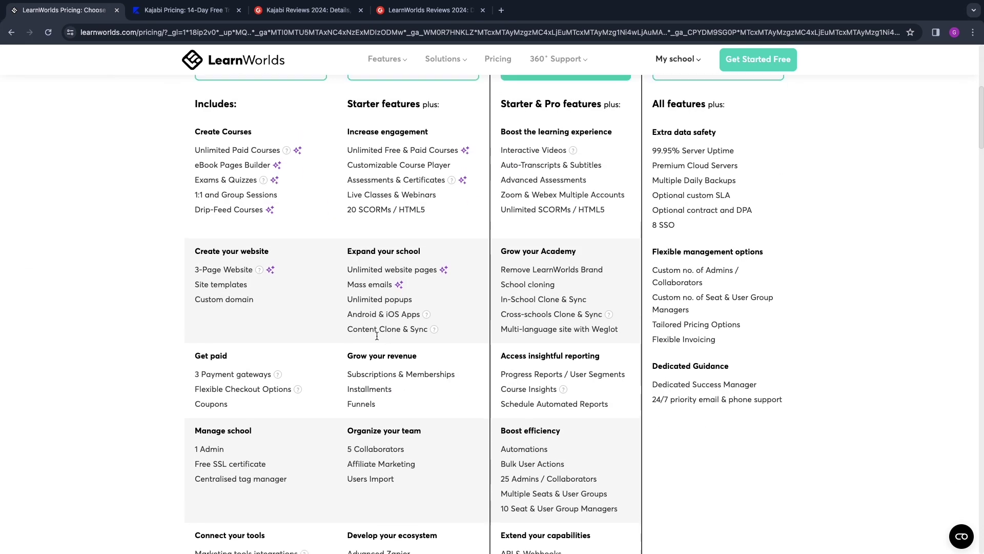
scroll(399, 283, "up", 4)
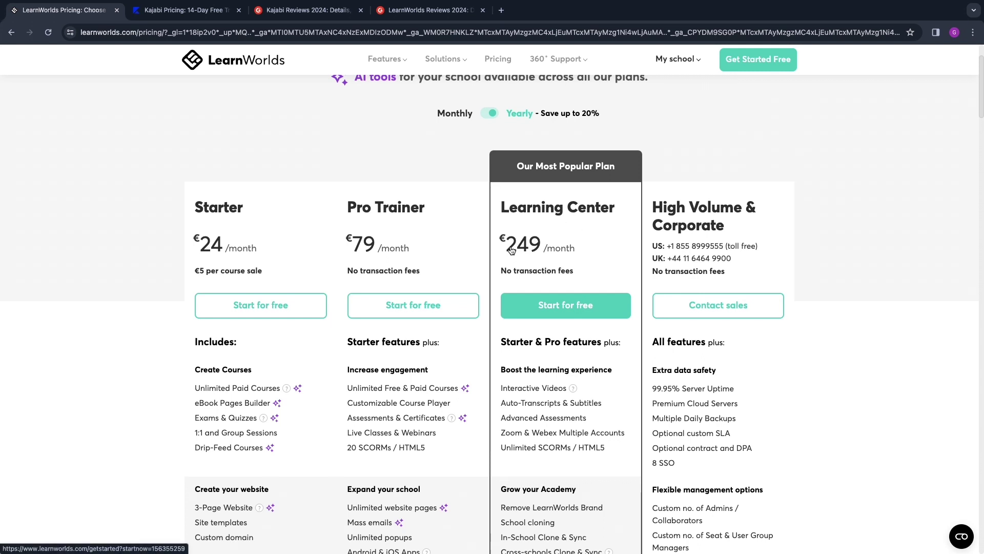
Show LearnWorlds monthly billing (€29, €99, €299) and highlight the Interactive Videos feature.
left_click(490, 116)
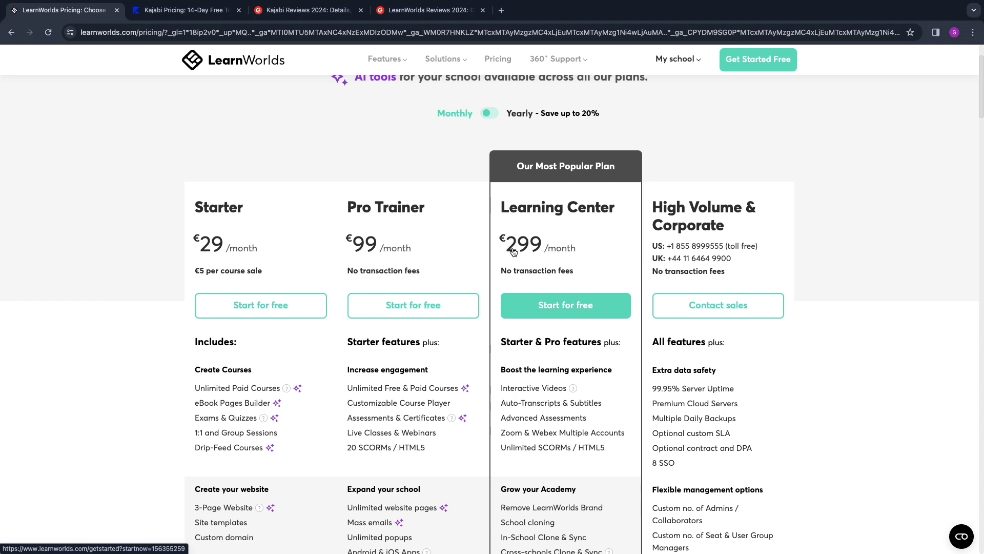
scroll(537, 275, "down", 2)
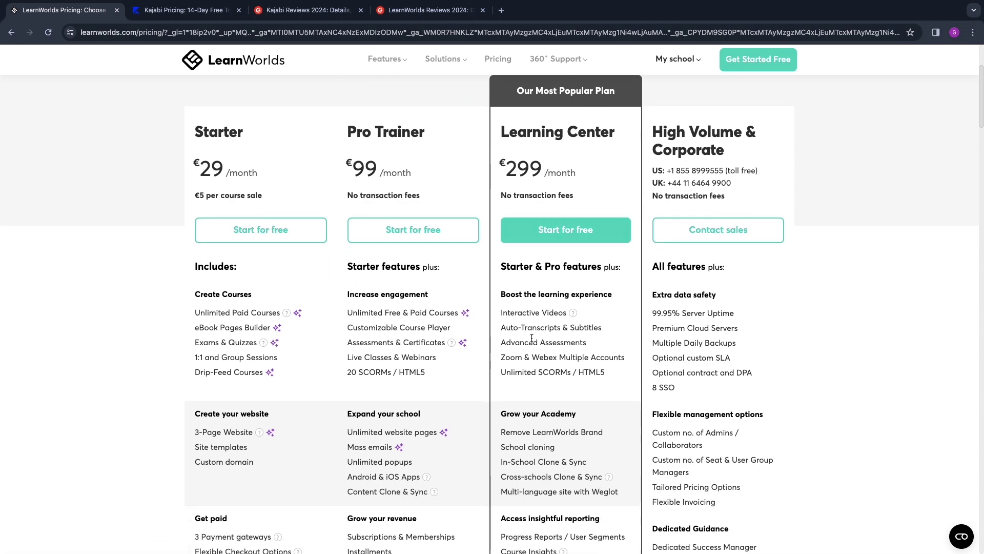
left_click_drag(501, 313, 572, 318)
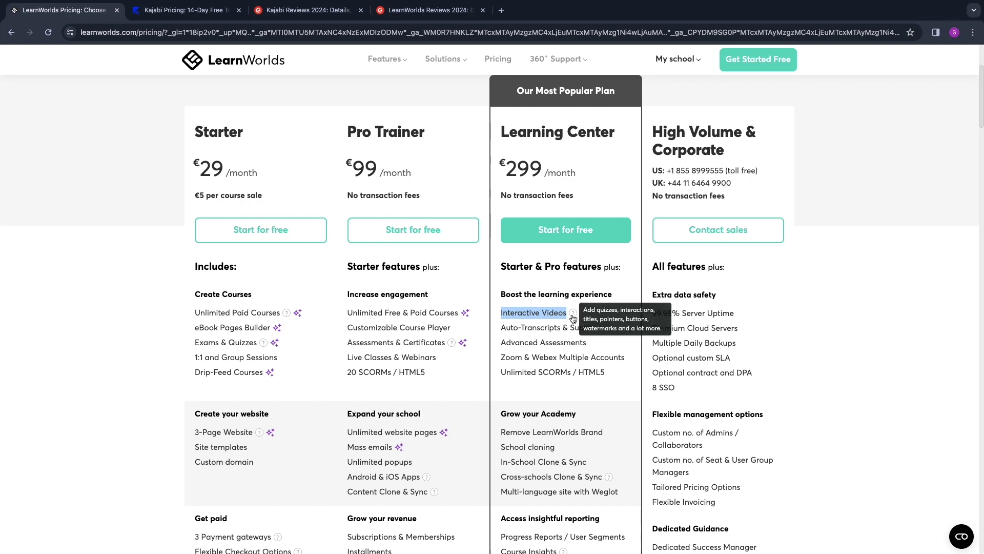
left_click(573, 319)
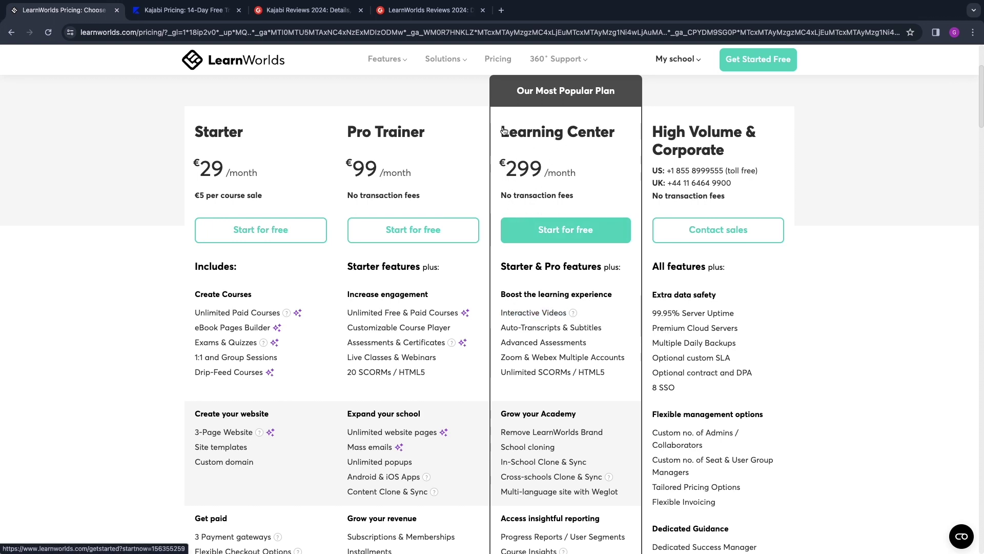
left_click_drag(527, 143, 560, 188)
scroll(561, 305, "up", 2)
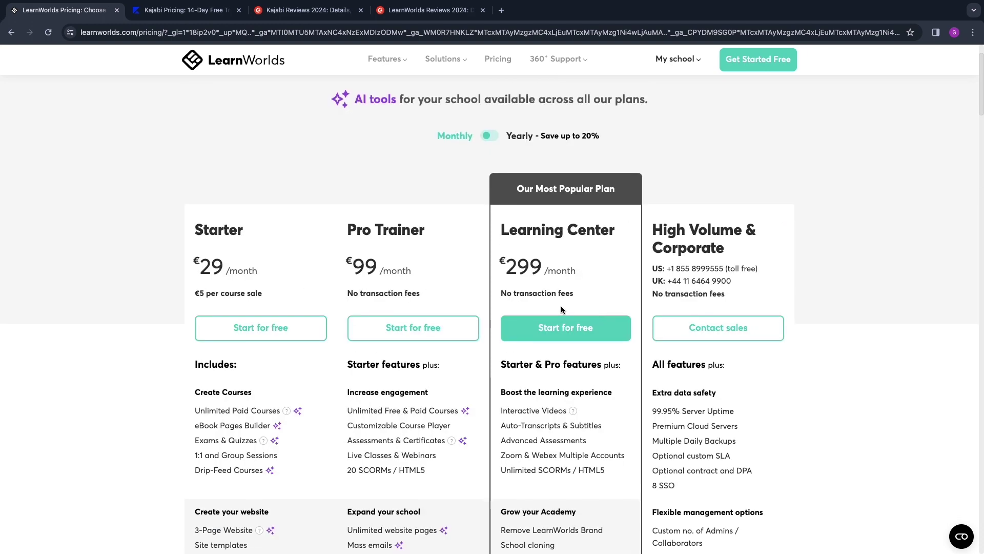
left_click(488, 139)
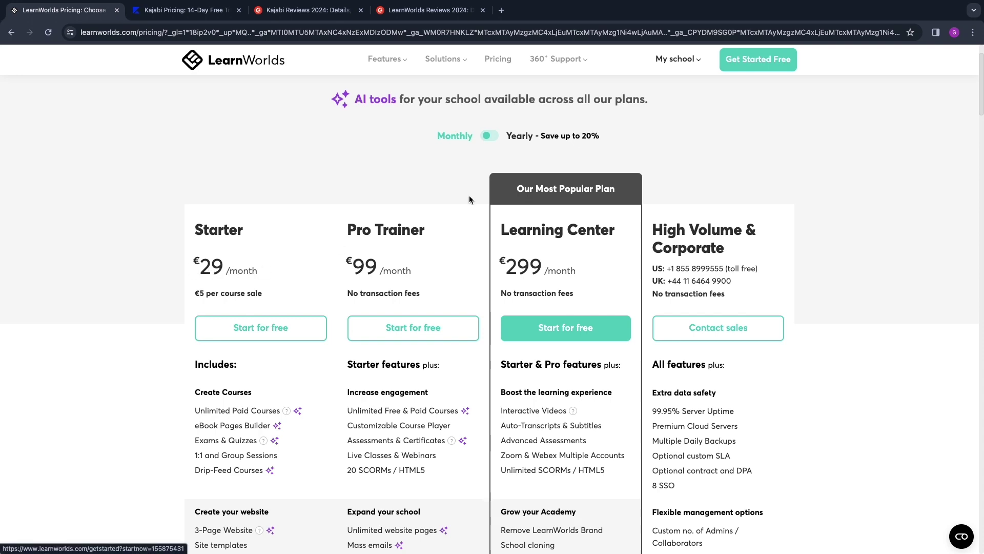
Highlight Kajabi's Basic $149/mo price, then go back to the LearnWorlds pricing page.
left_click(184, 10)
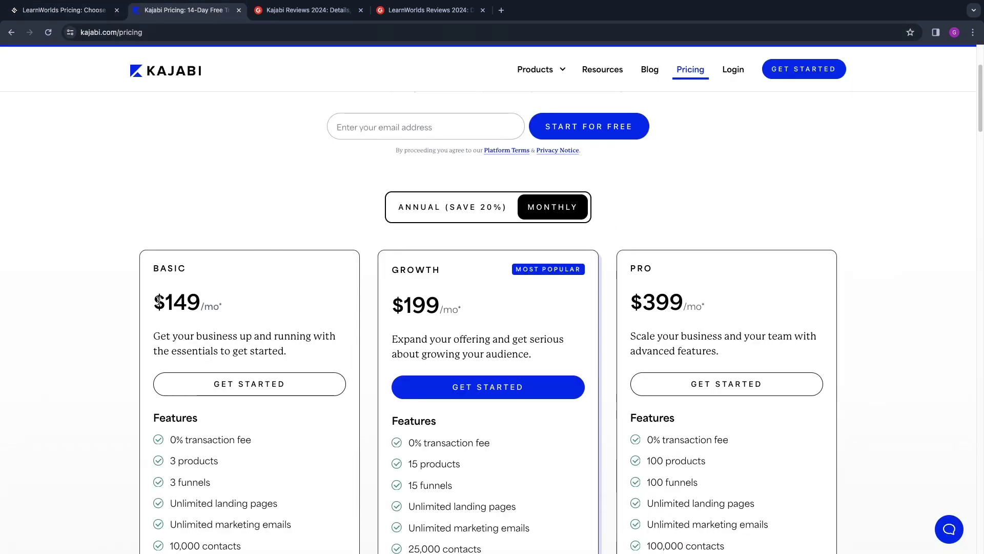
left_click_drag(159, 303, 215, 303)
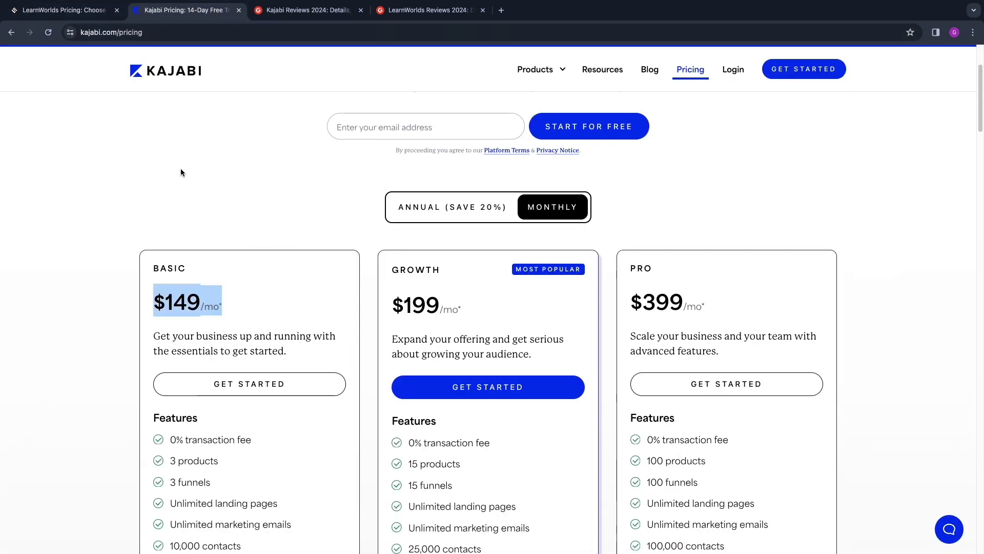
key("ctrl+shift+Tab")
scroll(245, 215, "down", 2)
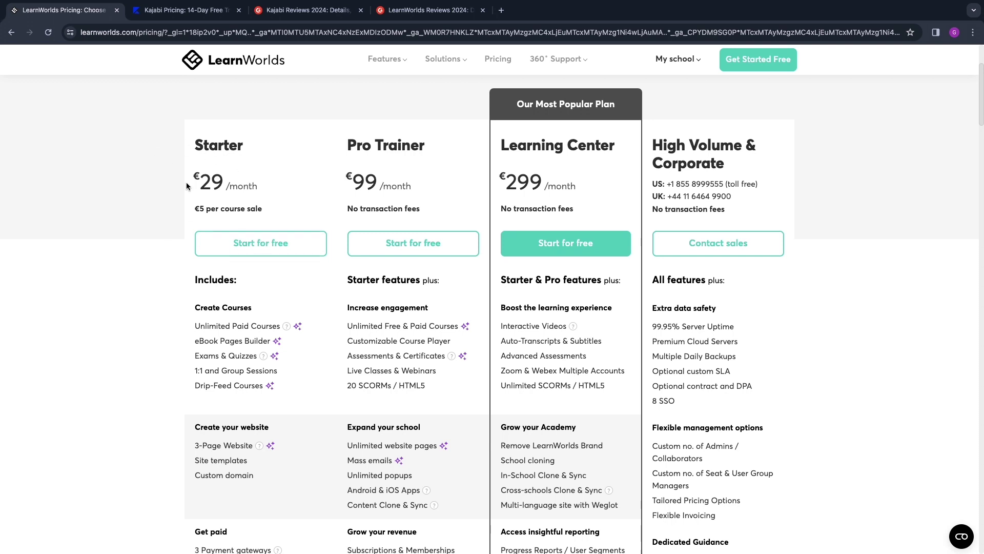
scroll(166, 167, "up", 1)
scroll(162, 169, "up", 2)
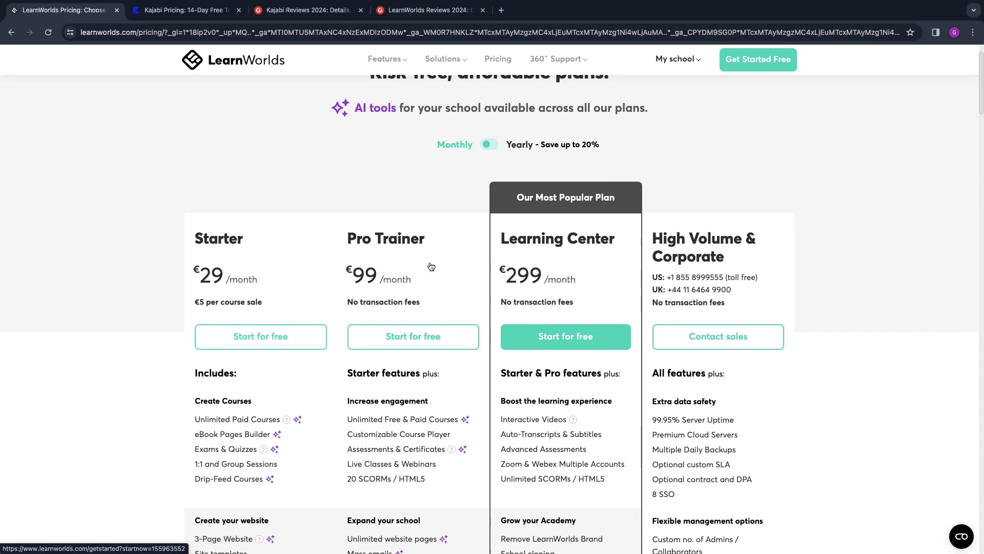
Show LearnWorlds yearly billing (€24, €79, €249) and highlight the 'Save up to 20%' note.
left_click(490, 145)
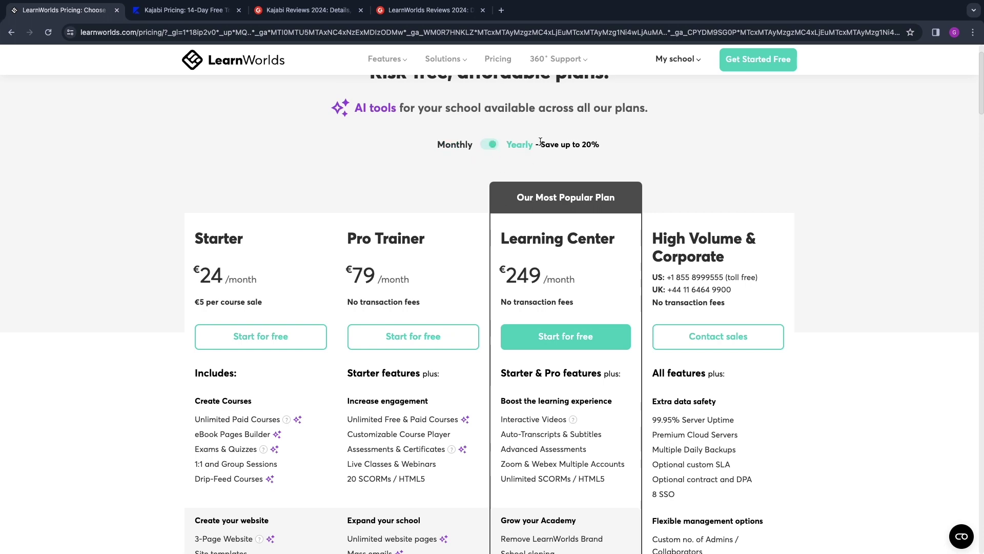
left_click_drag(540, 144, 615, 145)
left_click(615, 144)
Flip between the Kajabi and LearnWorlds pricing pages to compare the plans.
left_click(184, 10)
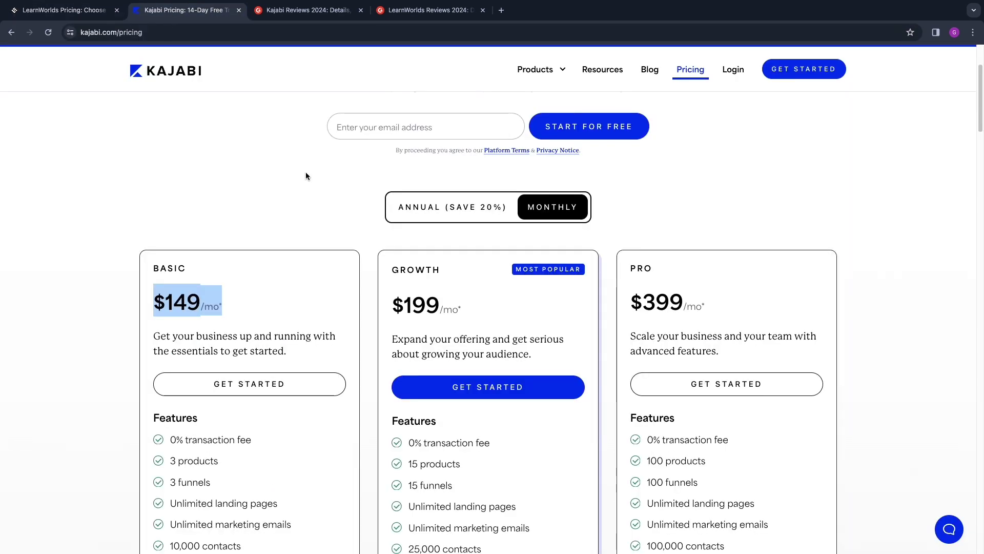
scroll(450, 224, "down", 1)
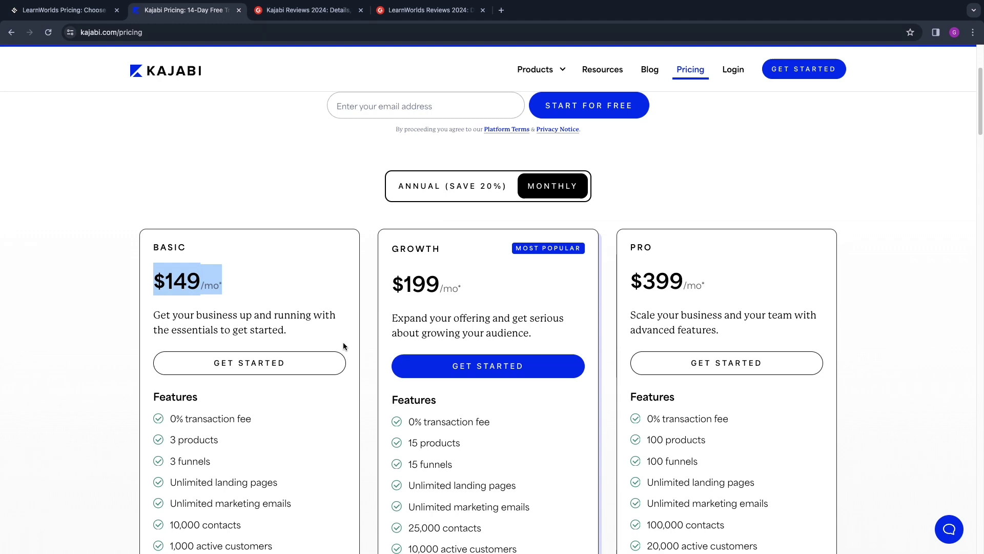
left_click(82, 15)
scroll(285, 222, "down", 1)
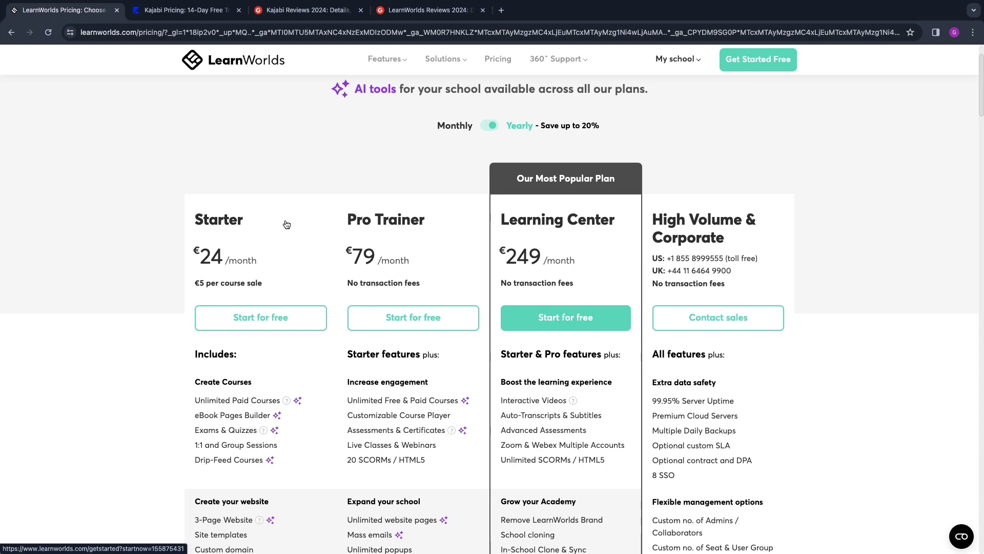
left_click(189, 10)
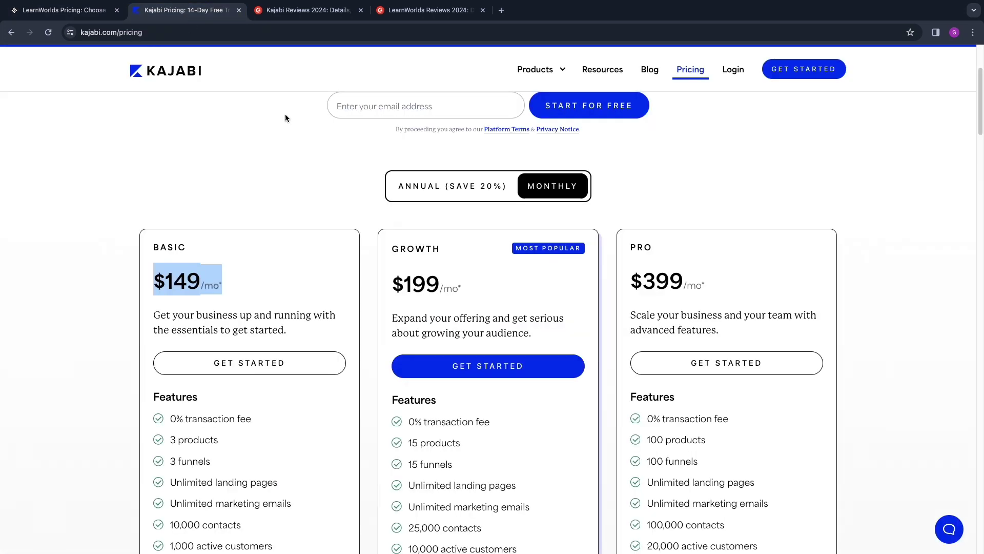
scroll(392, 181, "down", 1)
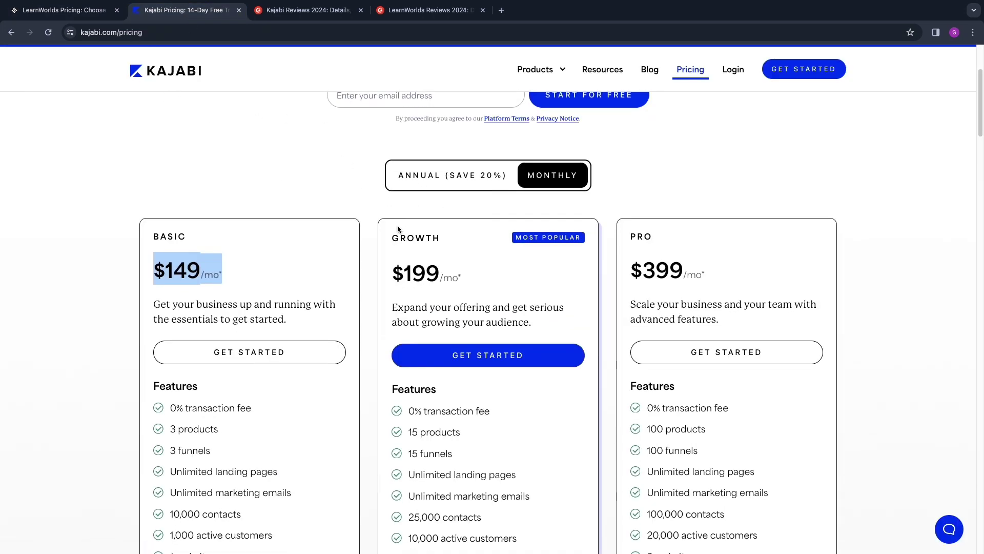
scroll(396, 226, "down", 2)
scroll(396, 226, "down", 3)
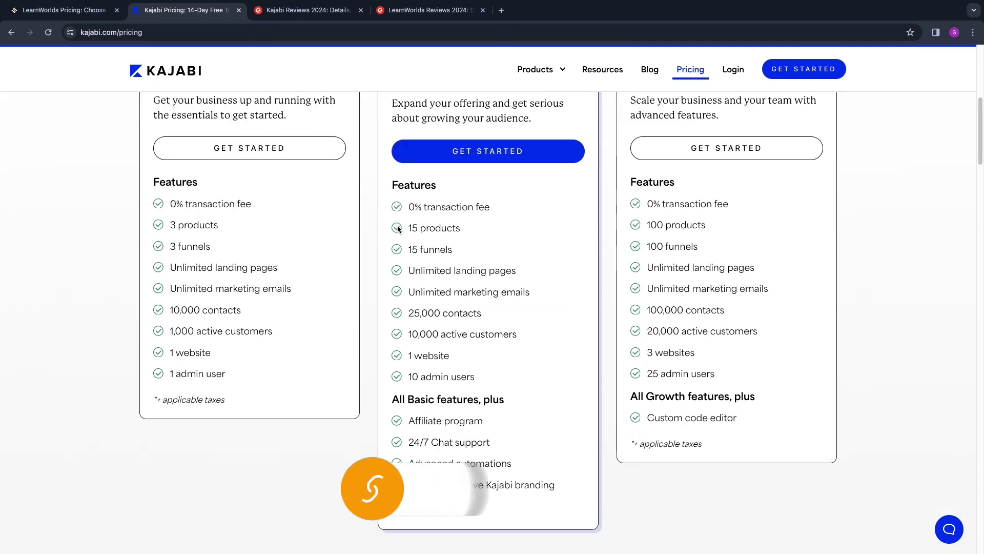
scroll(494, 235, "up", 5)
left_click(64, 10)
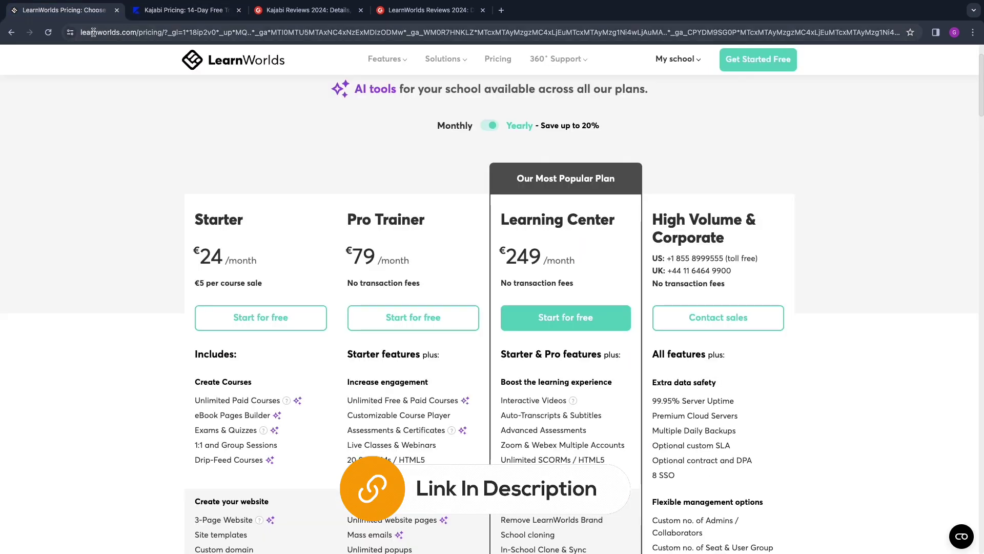
left_click(152, 13)
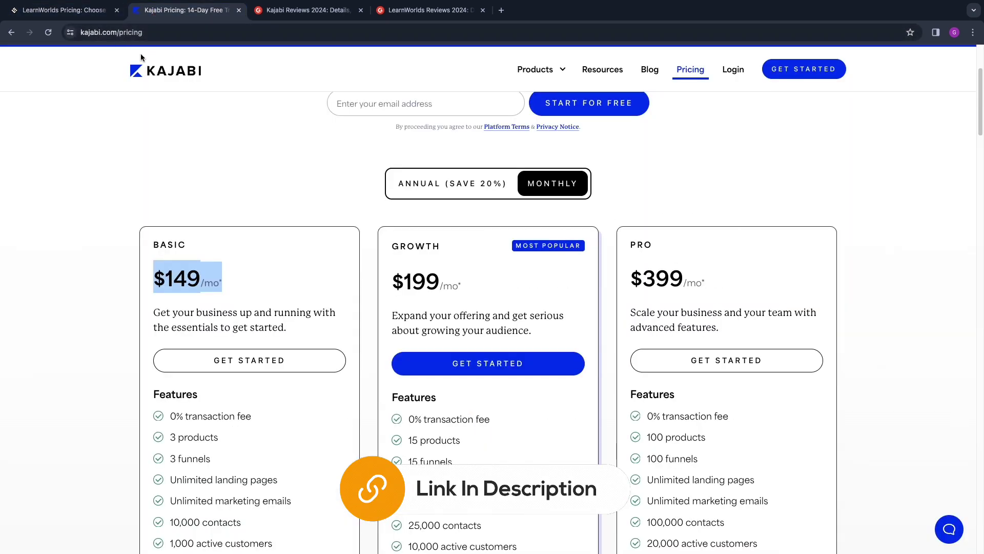
left_click(77, 10)
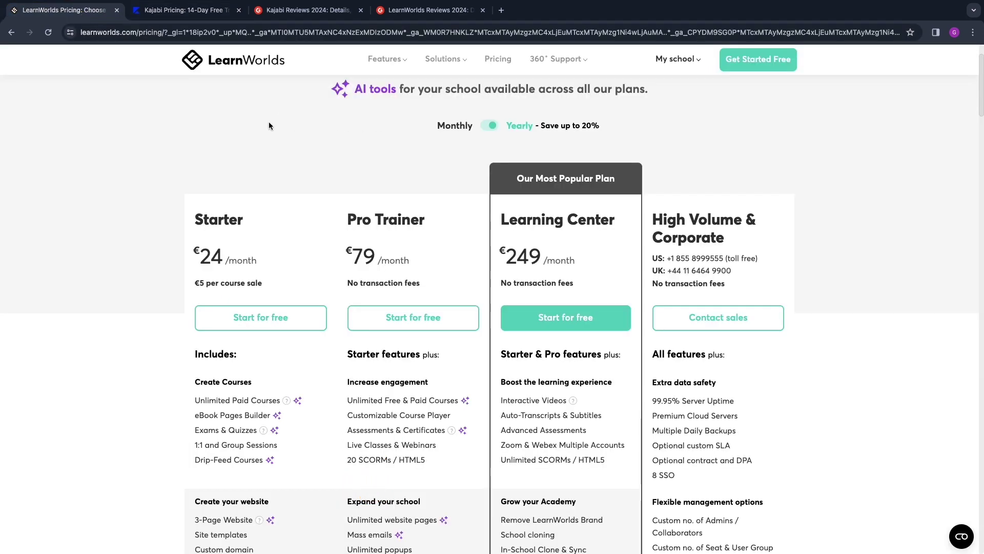
scroll(331, 135, "up", 1)
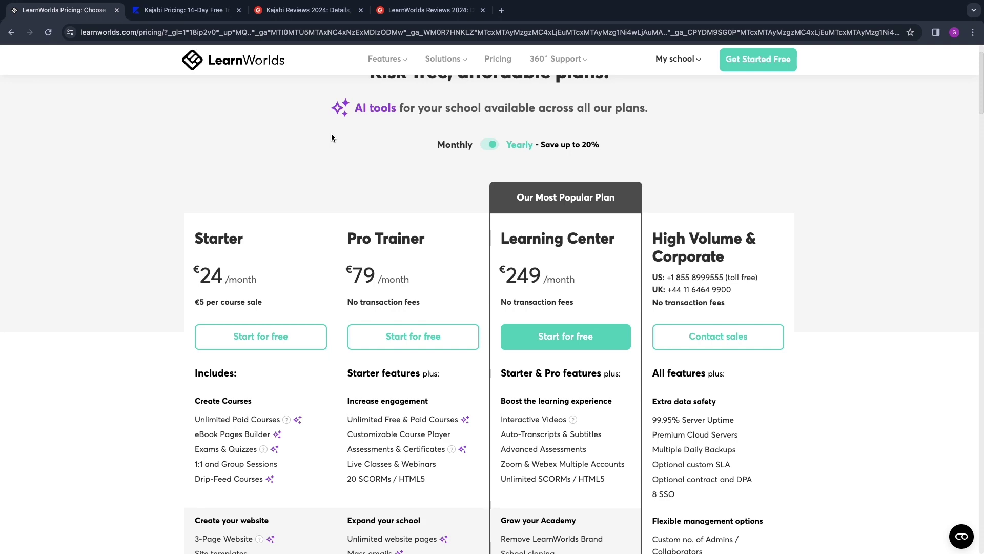
scroll(332, 133, "up", 2)
Compare G2 ratings — LearnWorlds 4.7 from 315 reviews vs Kajabi 4.4 from 75 — then return to LearnWorlds pricing.
left_click(278, 9)
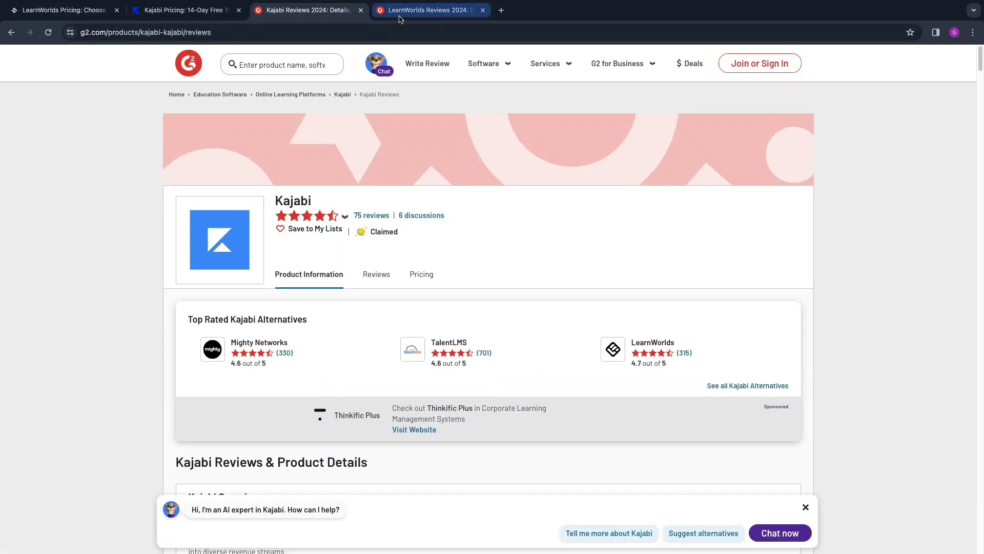
left_click(424, 11)
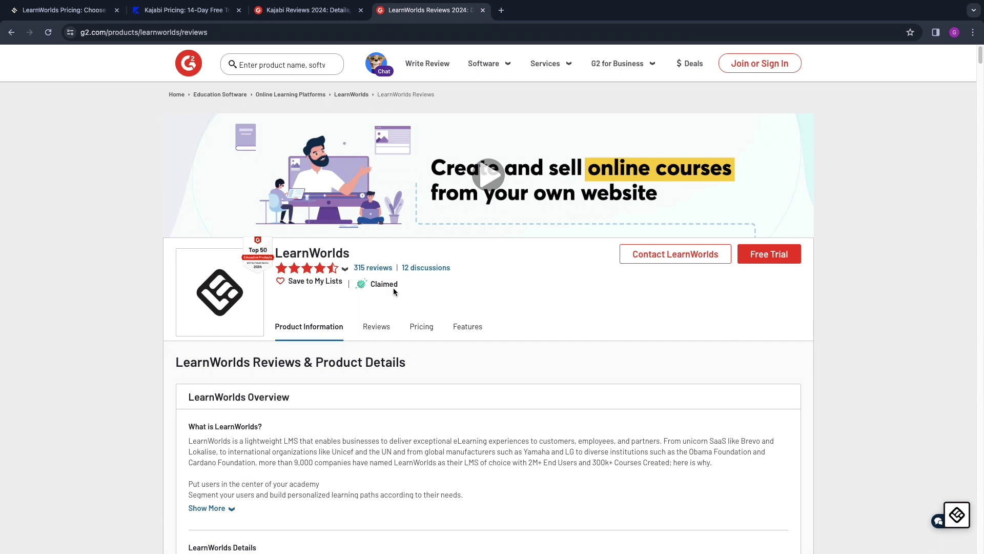
mouse_move(337, 268)
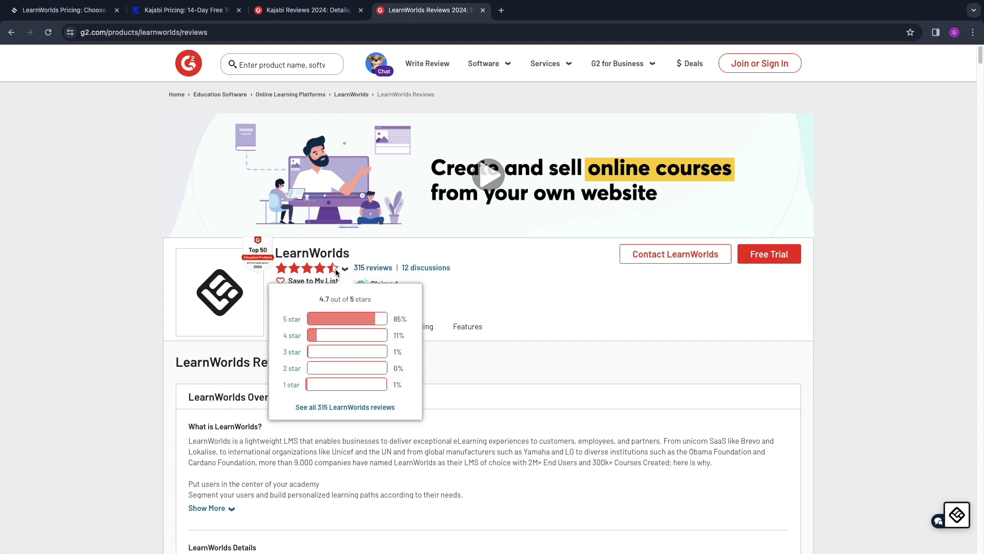
left_click_drag(315, 295, 377, 303)
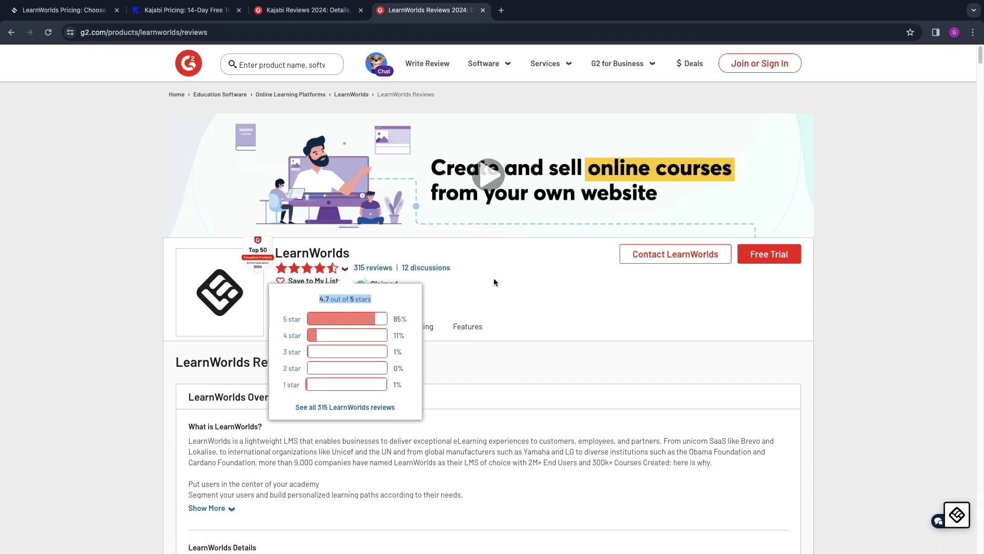
left_click(307, 10)
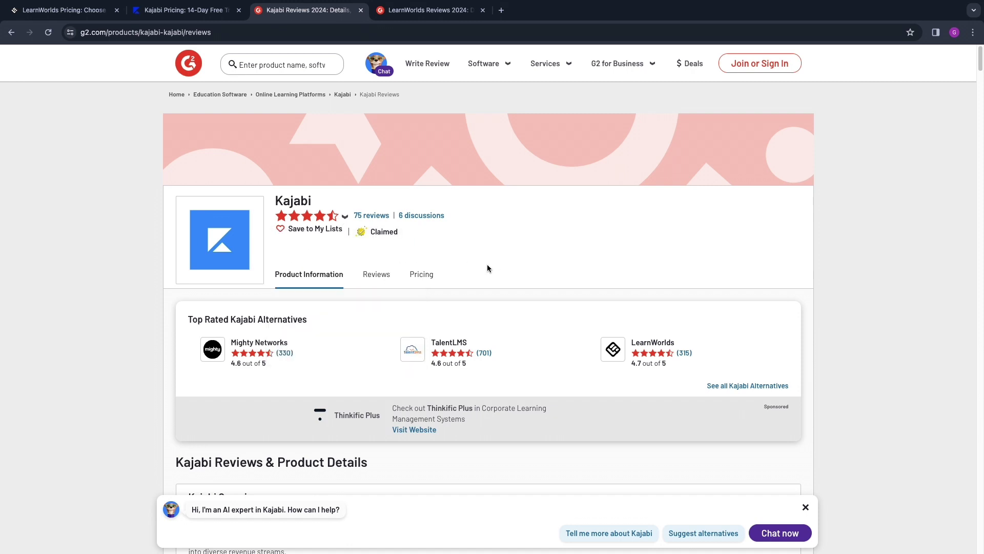
left_click(426, 9)
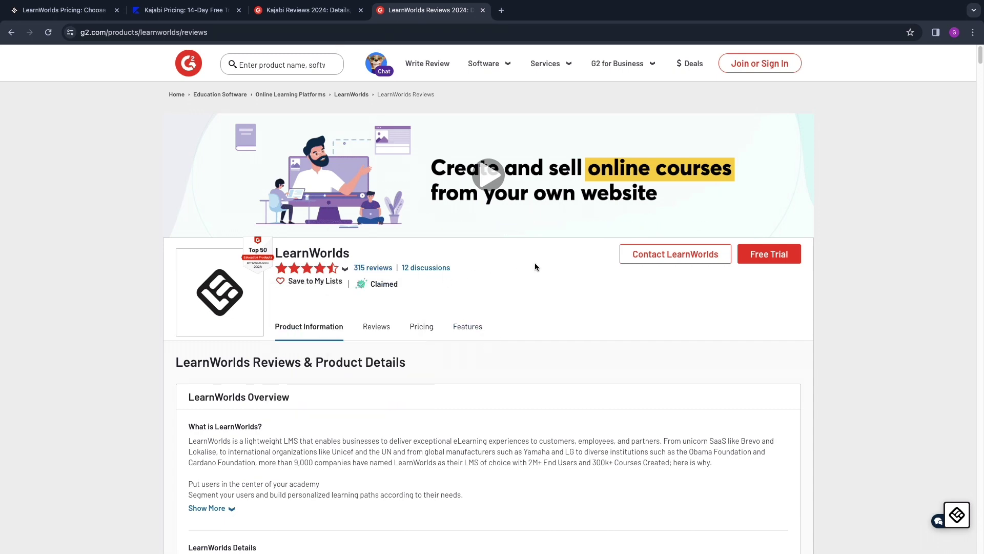
key("ctrl+1")
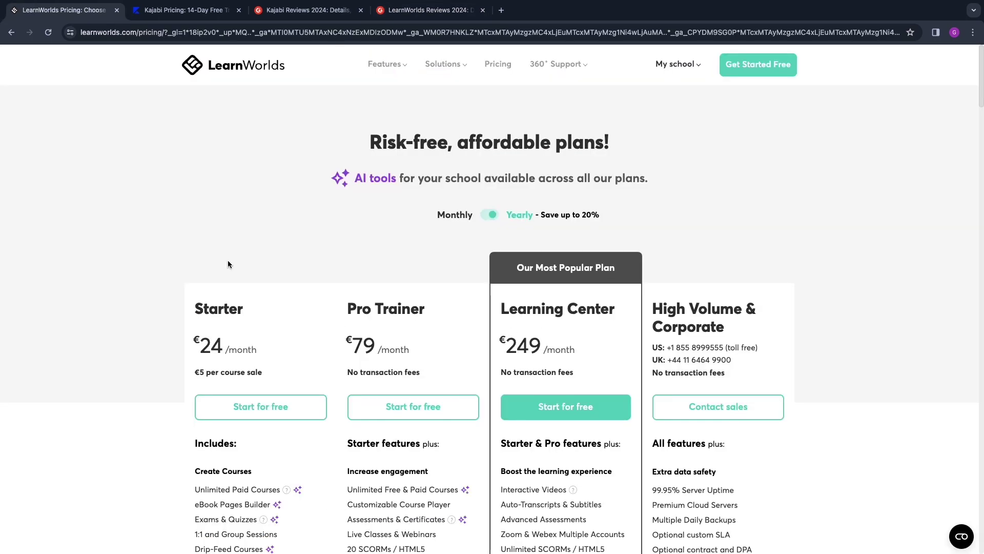